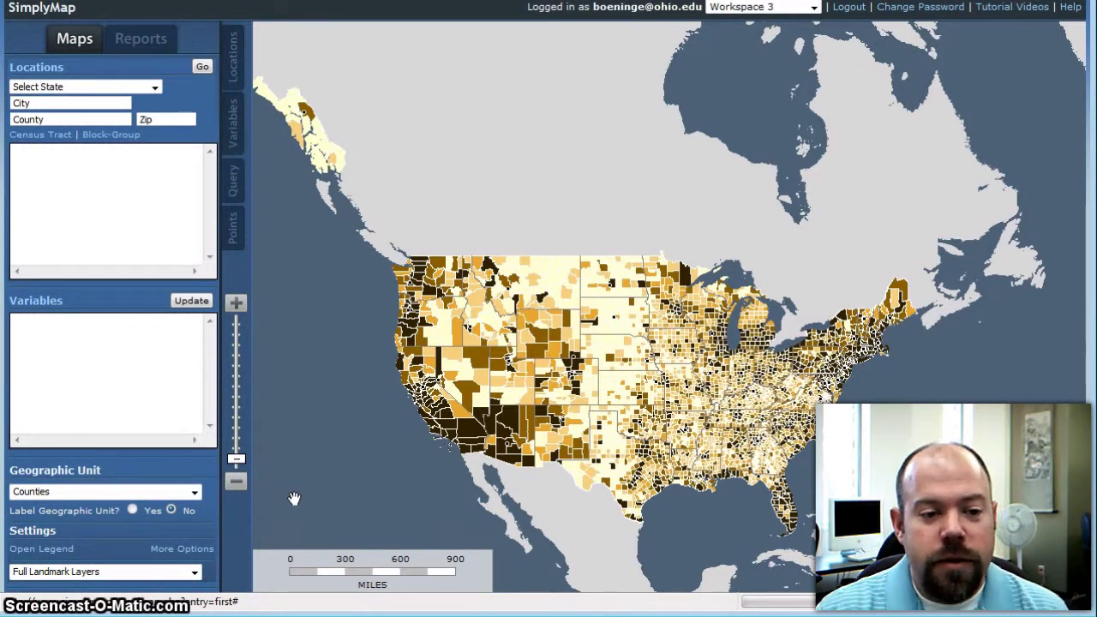
# Browse the variables to Consumer Expenditure 2009 > Entertainment > Fees and Admissions
pyautogui.click(231, 126)
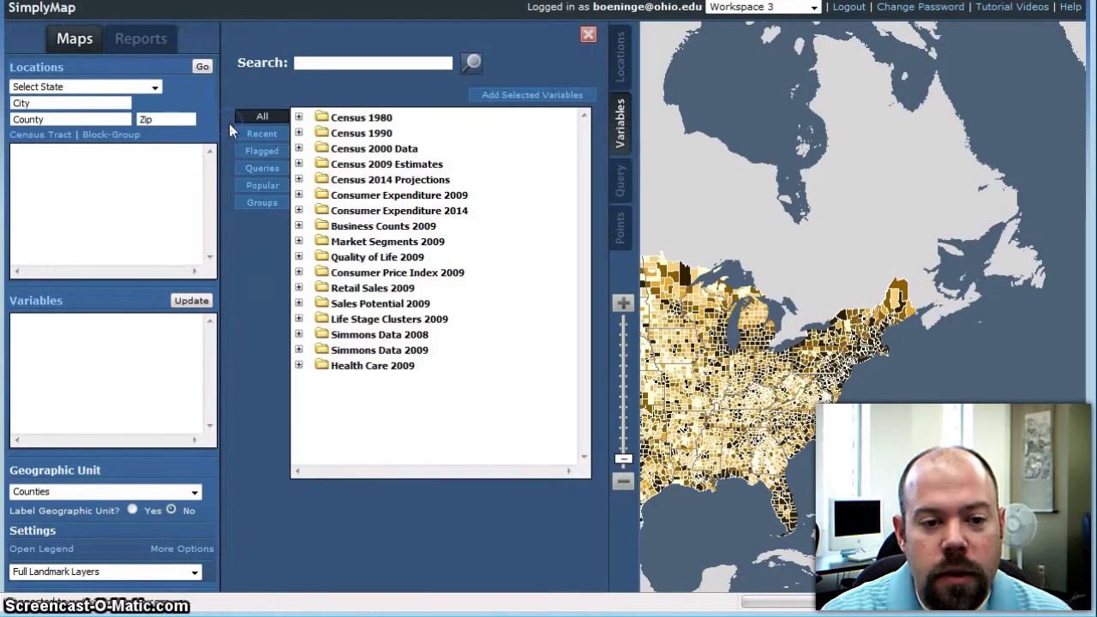
pyautogui.click(299, 196)
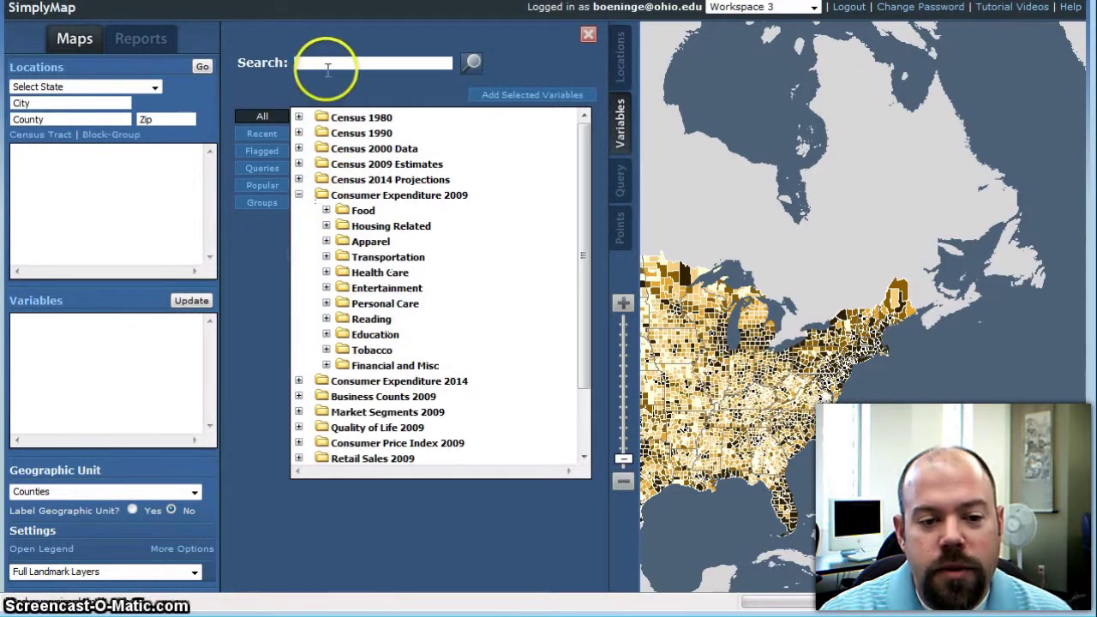
pyautogui.click(326, 289)
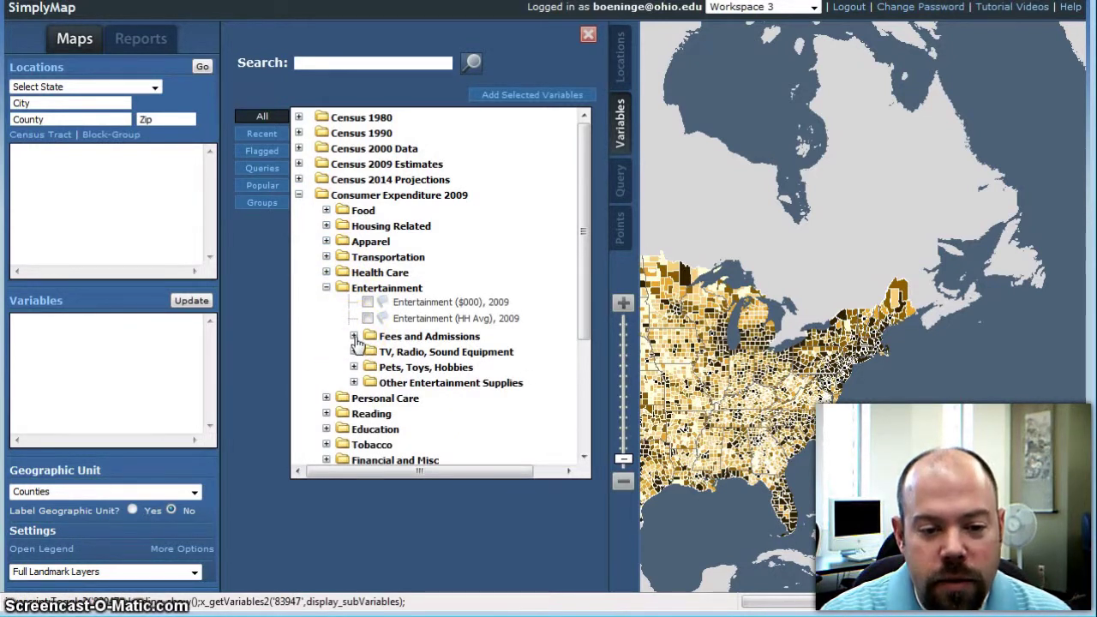
pyautogui.click(354, 337)
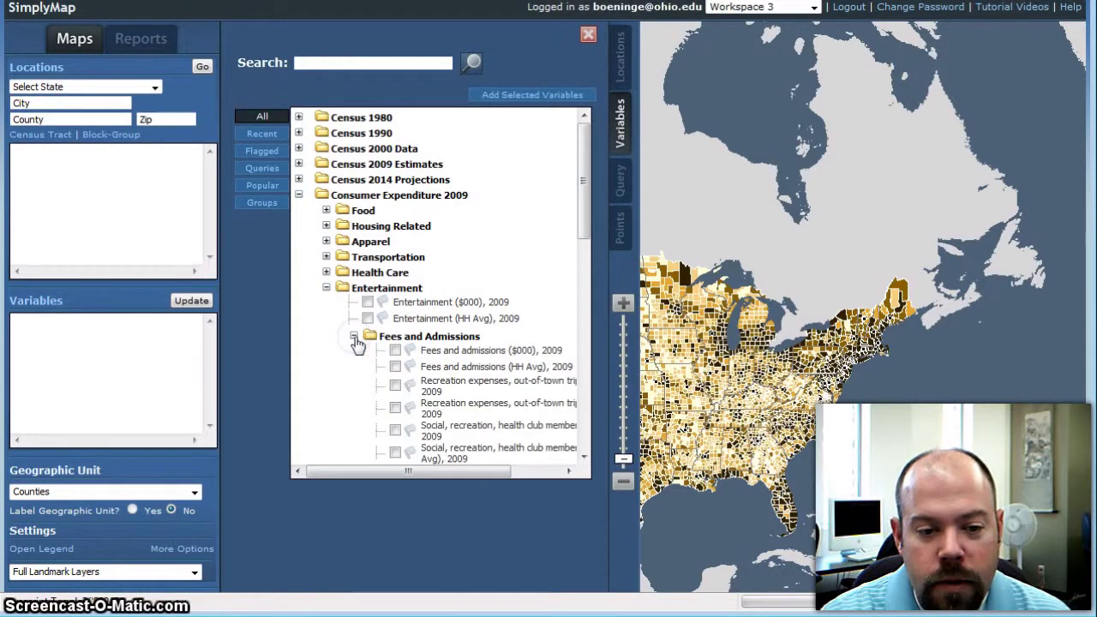
pyautogui.moveTo(586, 192); pyautogui.dragTo(584, 297)
pyautogui.moveTo(443, 470); pyautogui.dragTo(484, 474)
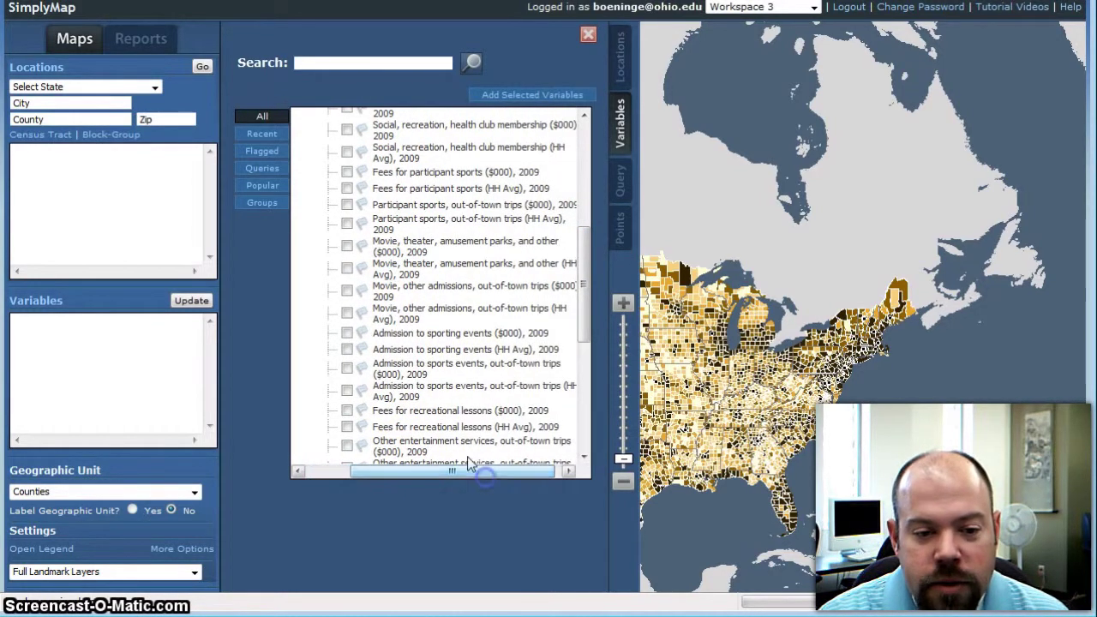
# Check the description of Admission to sporting events (HH Avg), 2009, then add that variable
pyautogui.doubleClick(464, 350)
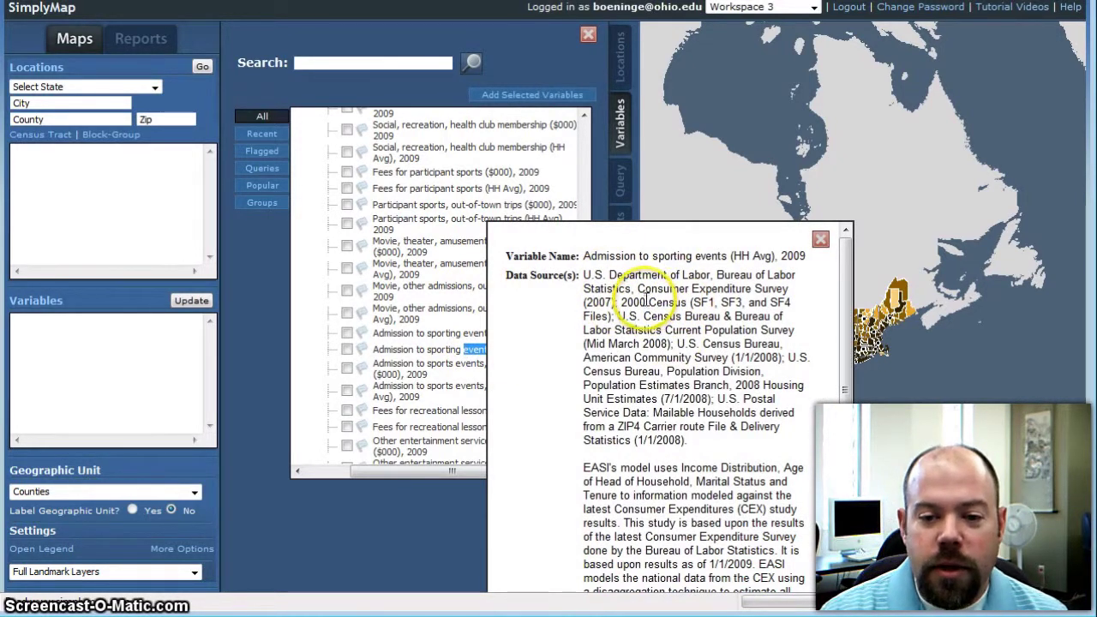
pyautogui.click(821, 239)
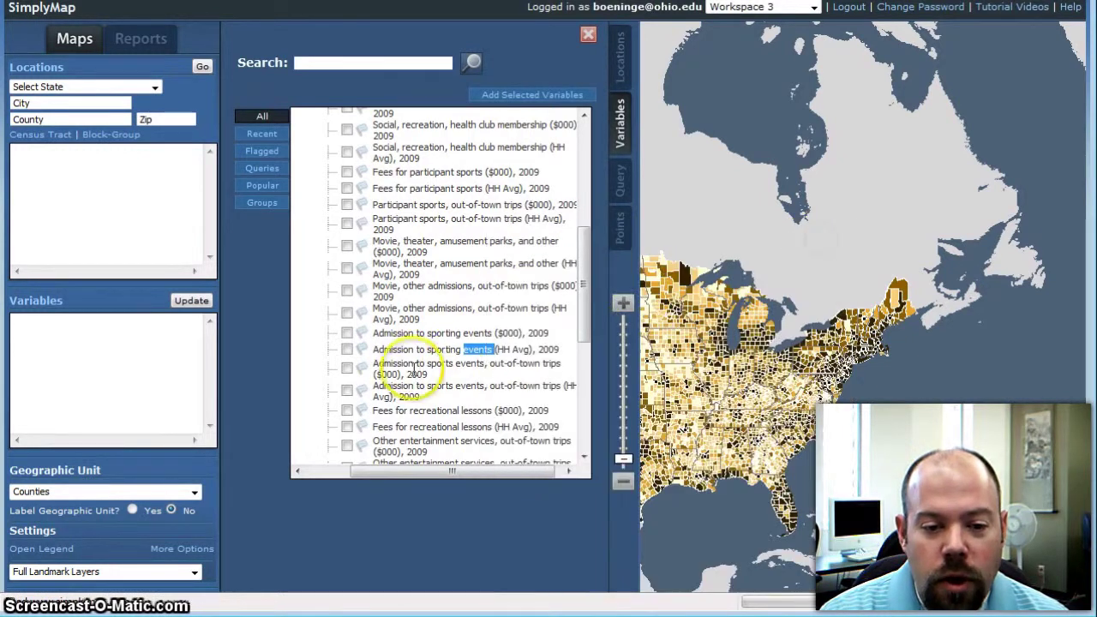
pyautogui.click(347, 350)
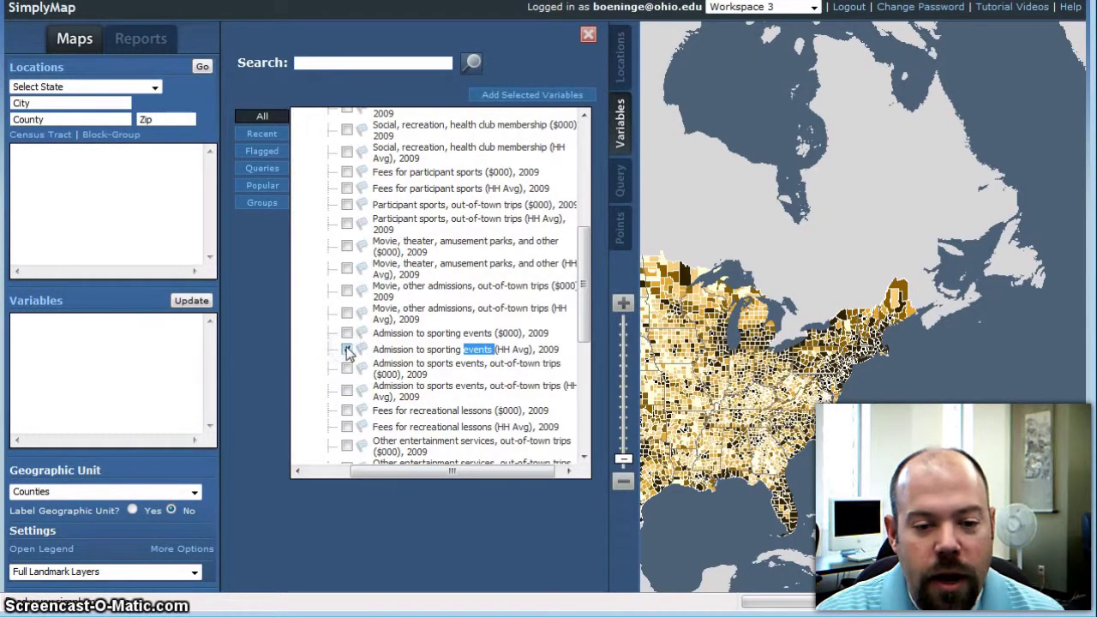
pyautogui.click(514, 103)
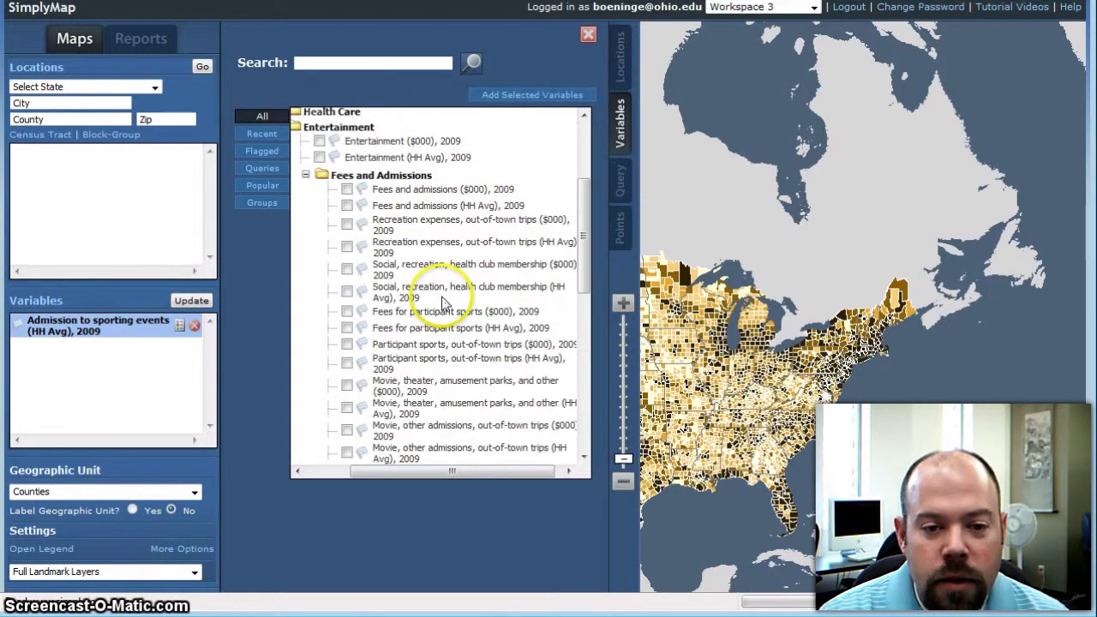
# Add Total Pop, Median Age, 2009 from Census 2009 Estimates > People and Households > Age > Total
pyautogui.scroll(3, 441, 291)
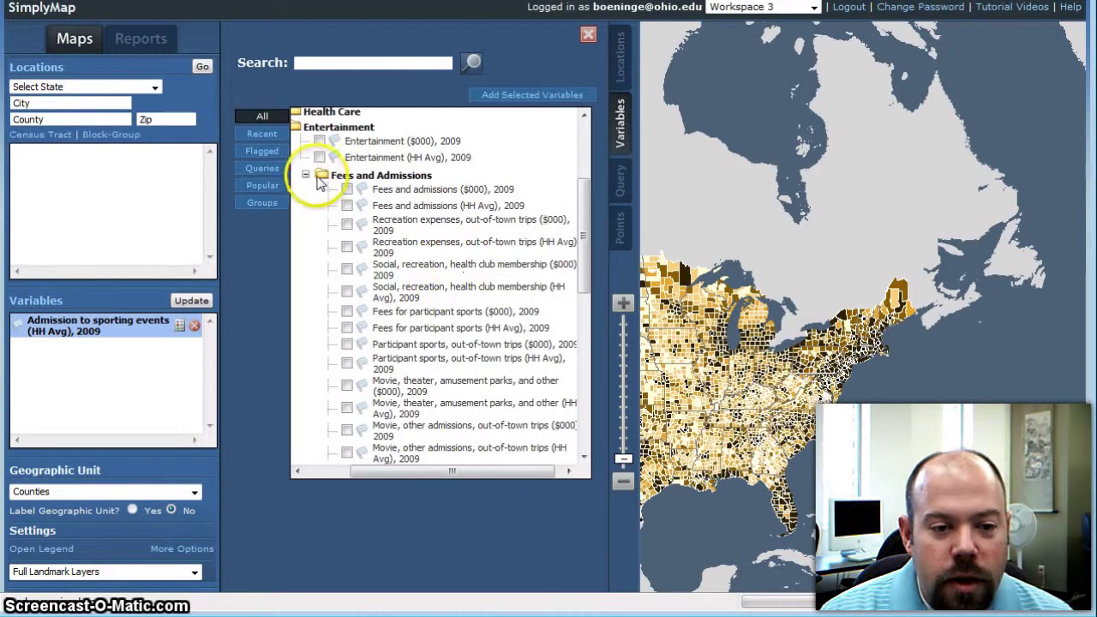
pyautogui.moveTo(424, 472); pyautogui.dragTo(318, 460)
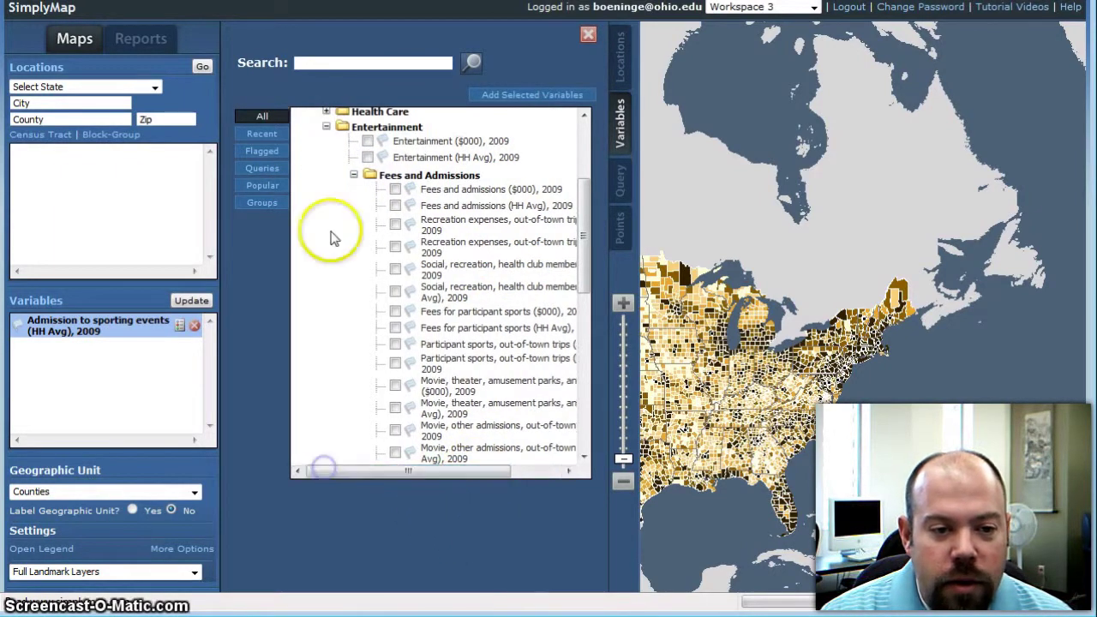
pyautogui.click(326, 128)
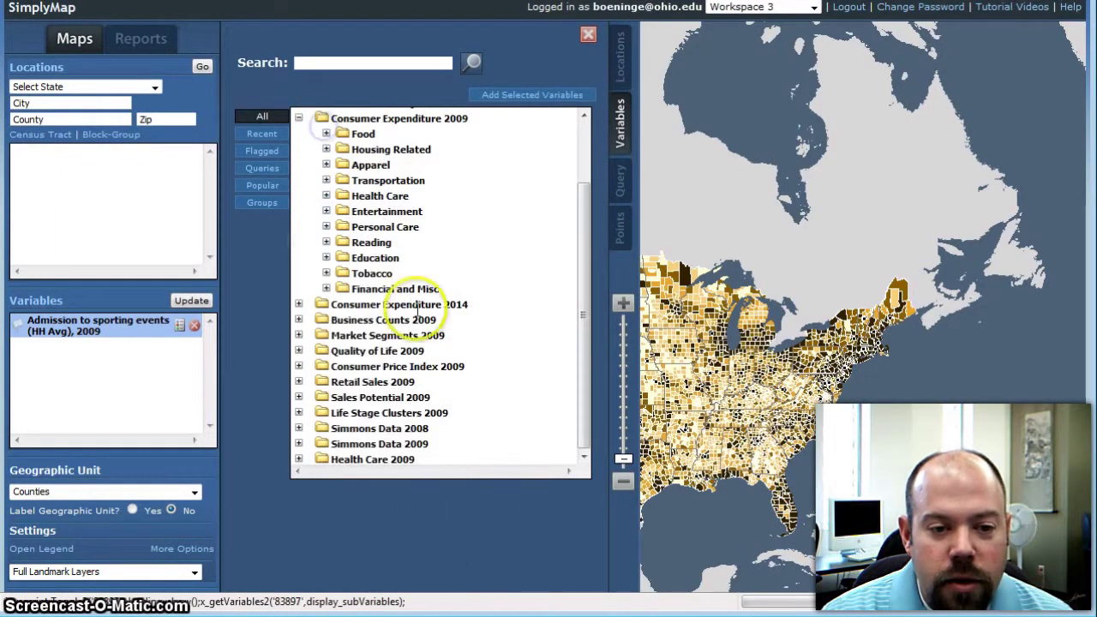
pyautogui.scroll(2, 338, 236)
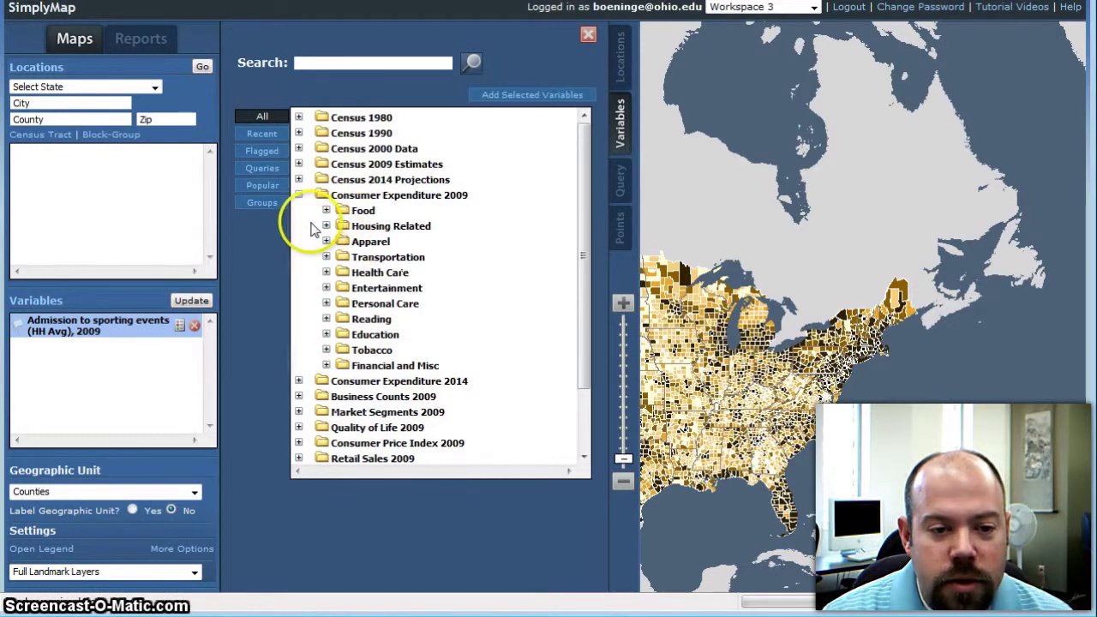
pyautogui.click(298, 165)
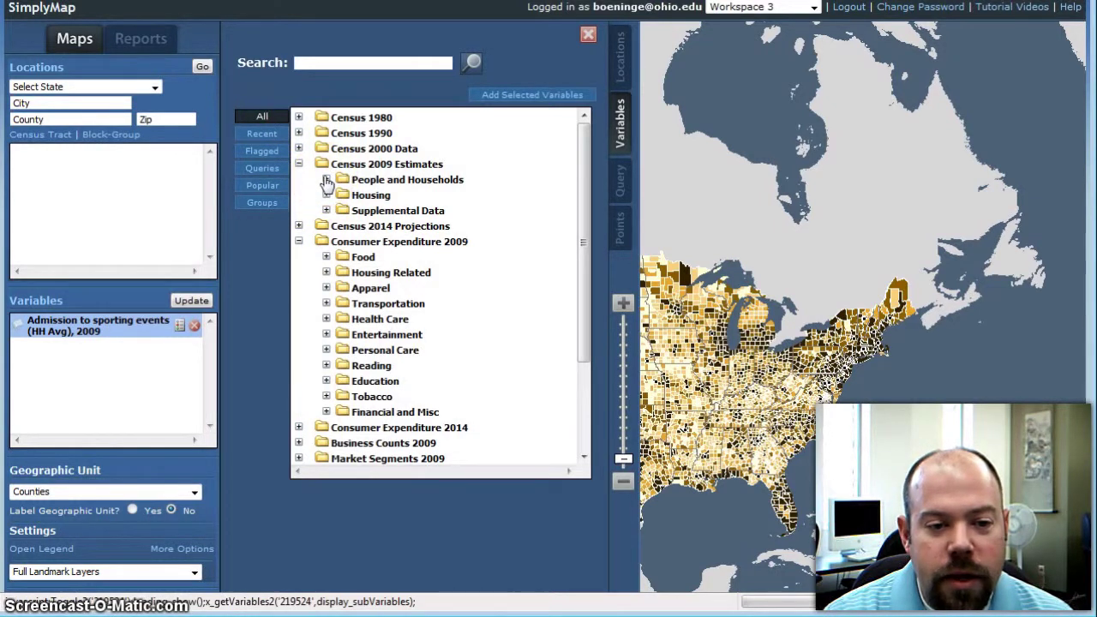
pyautogui.click(327, 180)
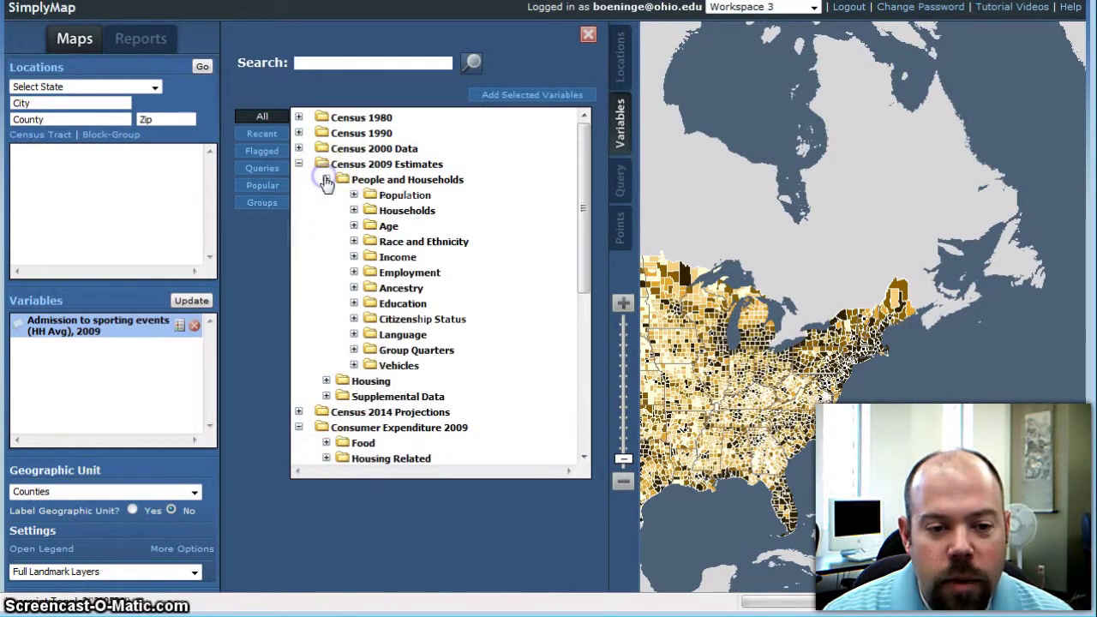
pyautogui.click(354, 226)
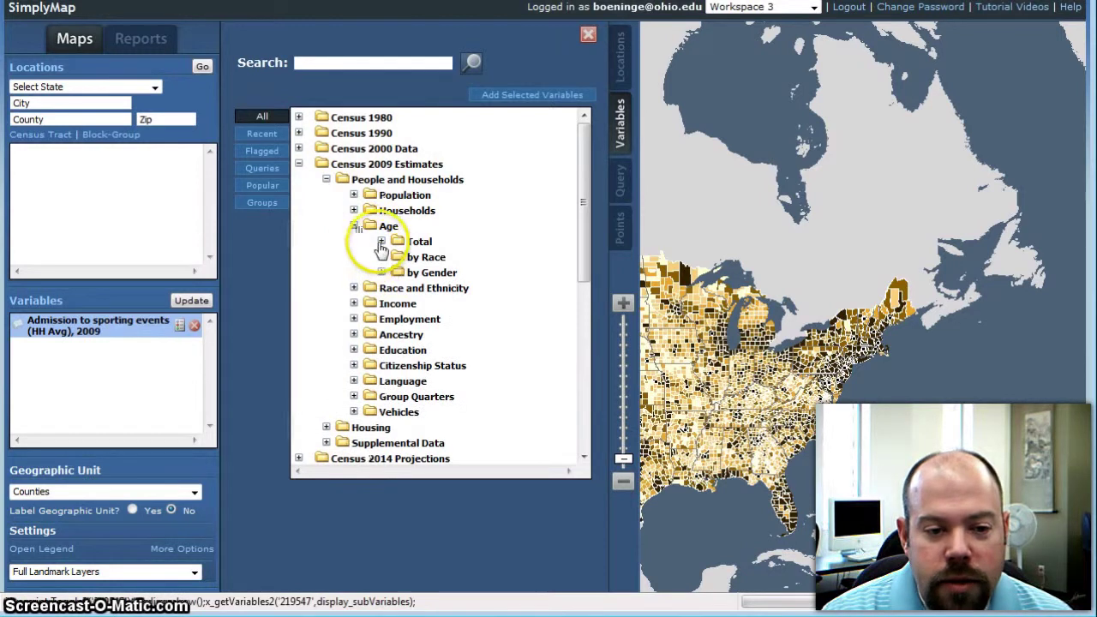
pyautogui.click(382, 241)
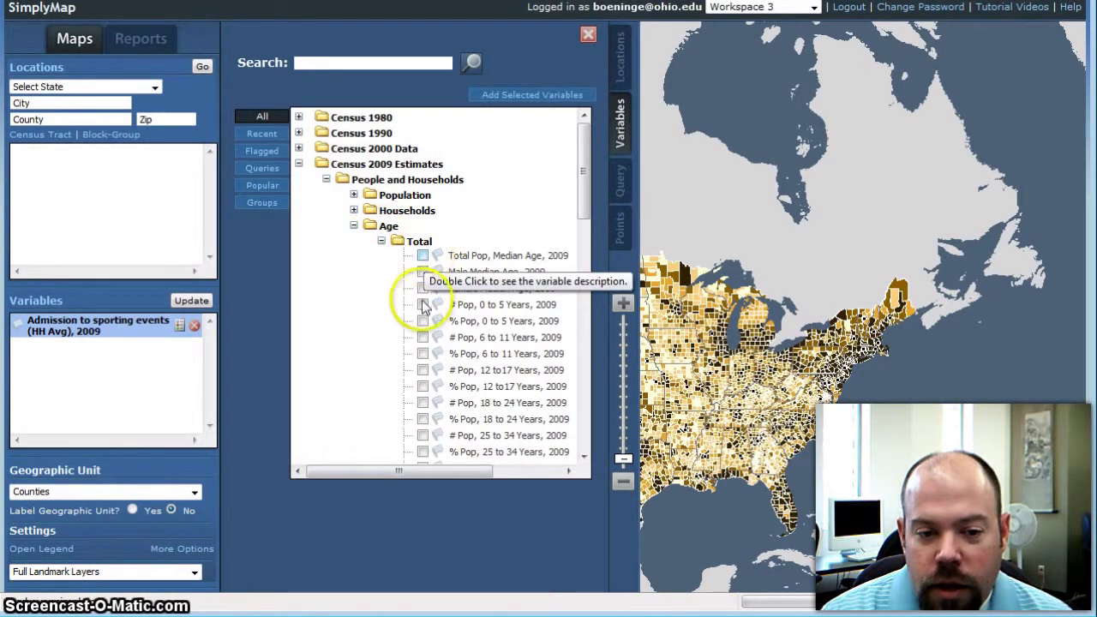
pyautogui.click(423, 257)
pyautogui.click(524, 96)
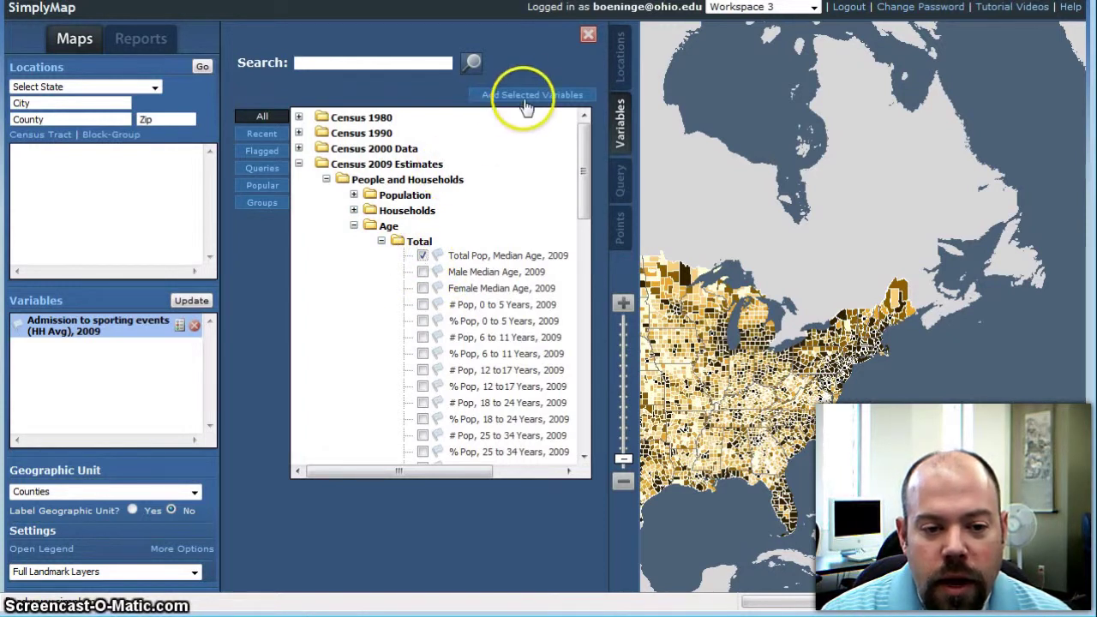
# Add HH Inc., Median ($), 2009 from the Income > HH Income category
pyautogui.click(353, 225)
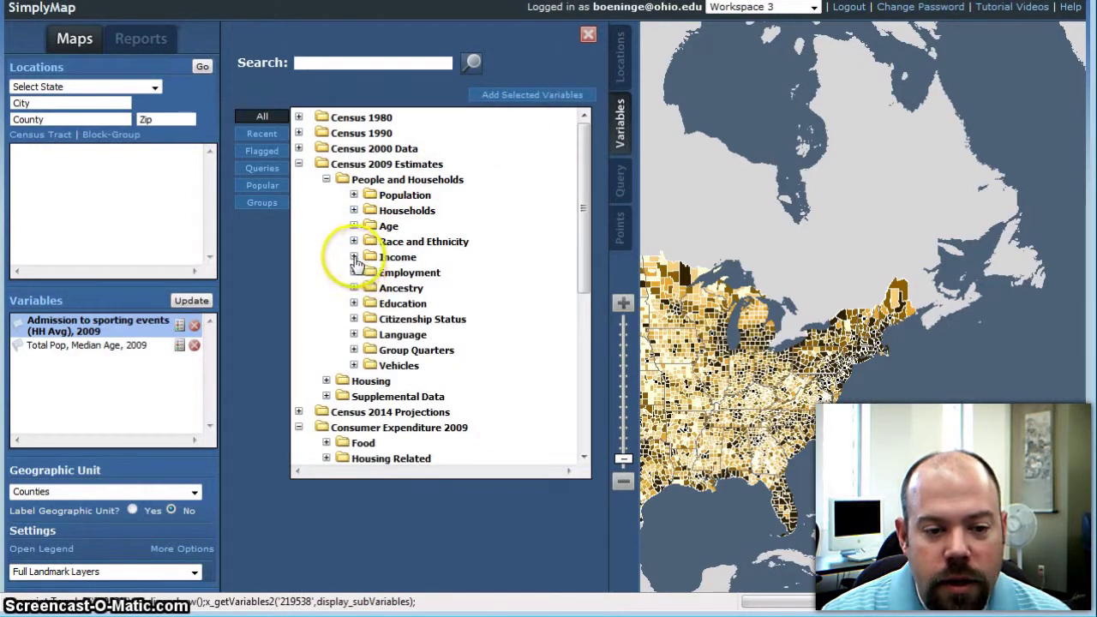
pyautogui.click(354, 257)
pyautogui.click(381, 273)
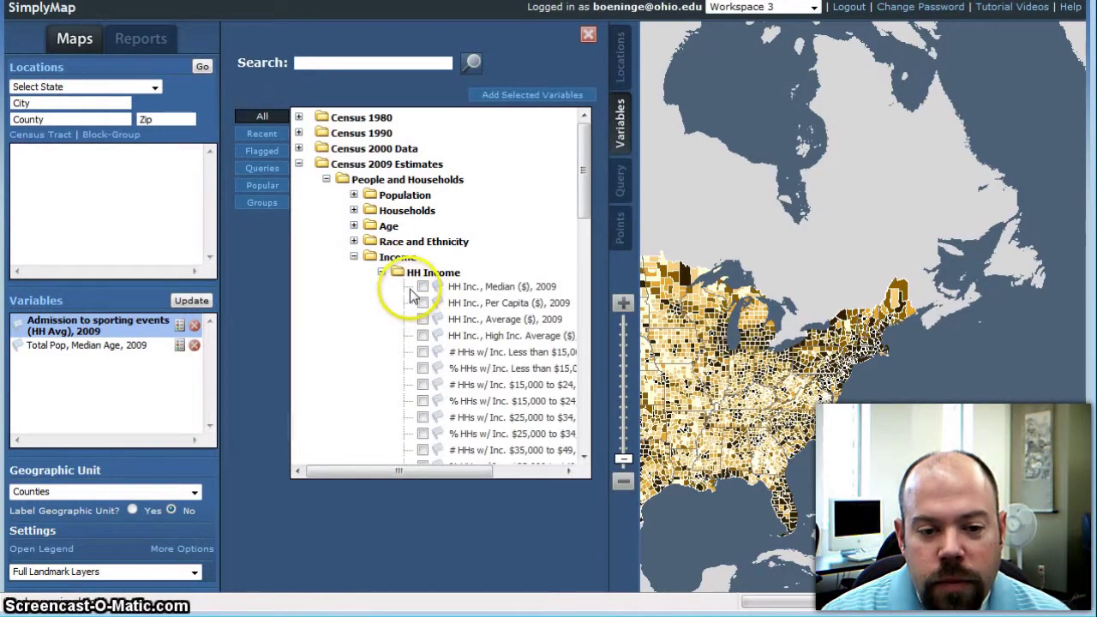
pyautogui.click(422, 287)
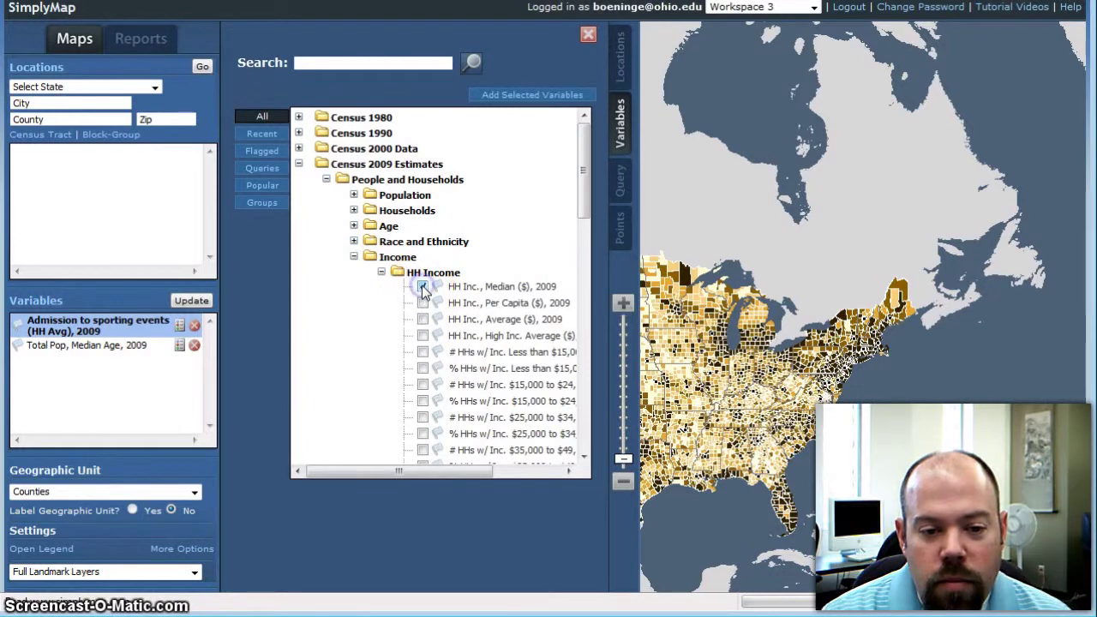
pyautogui.scroll(-1, 406, 300)
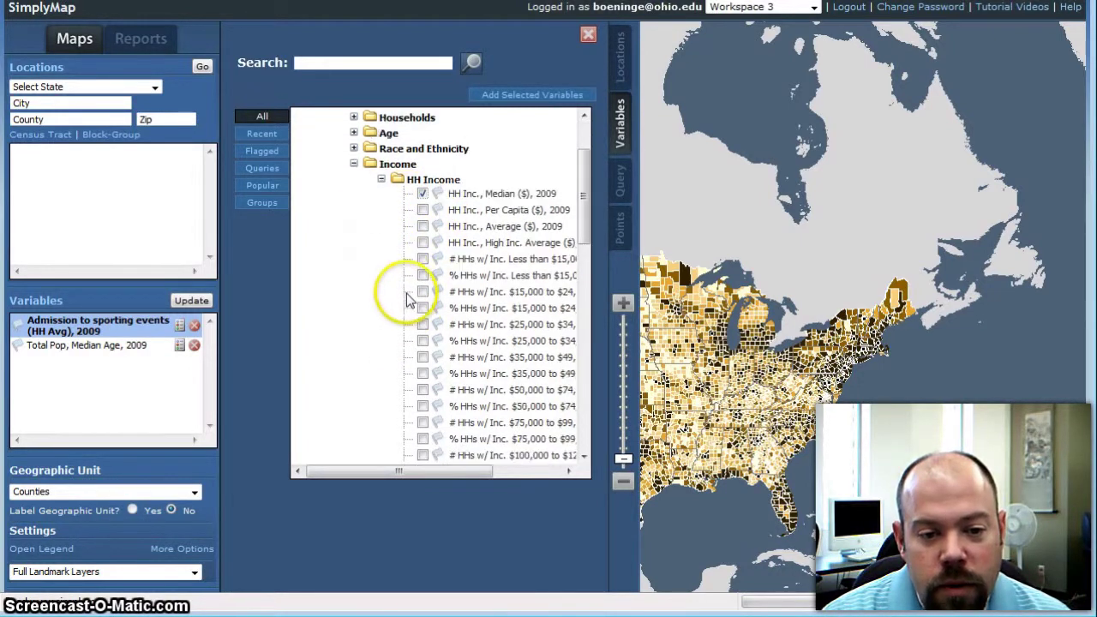
pyautogui.click(546, 99)
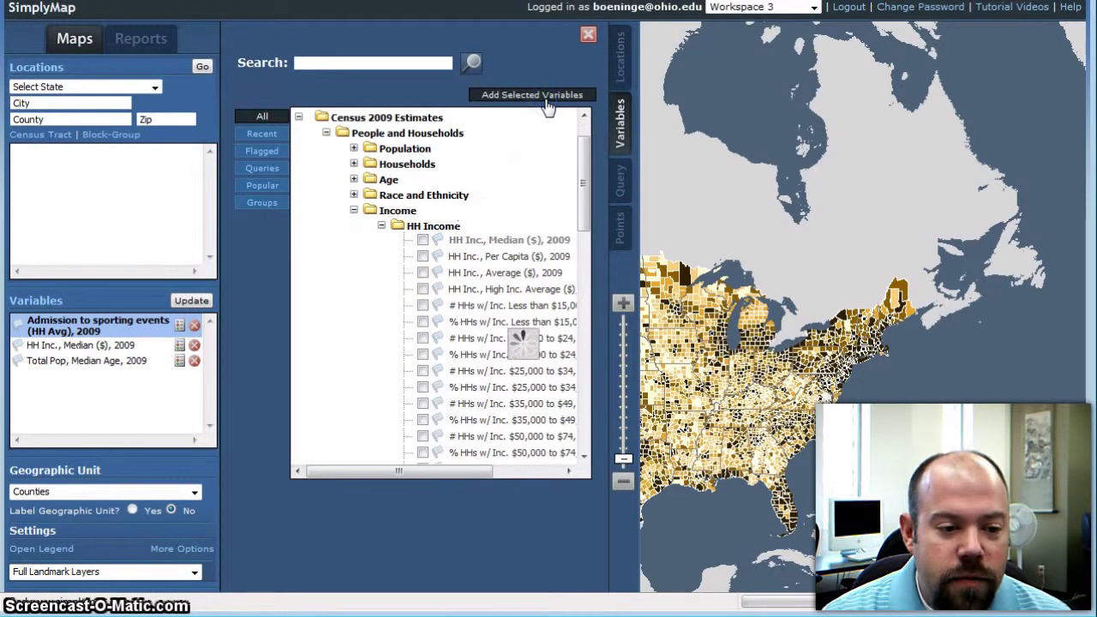
pyautogui.click(353, 210)
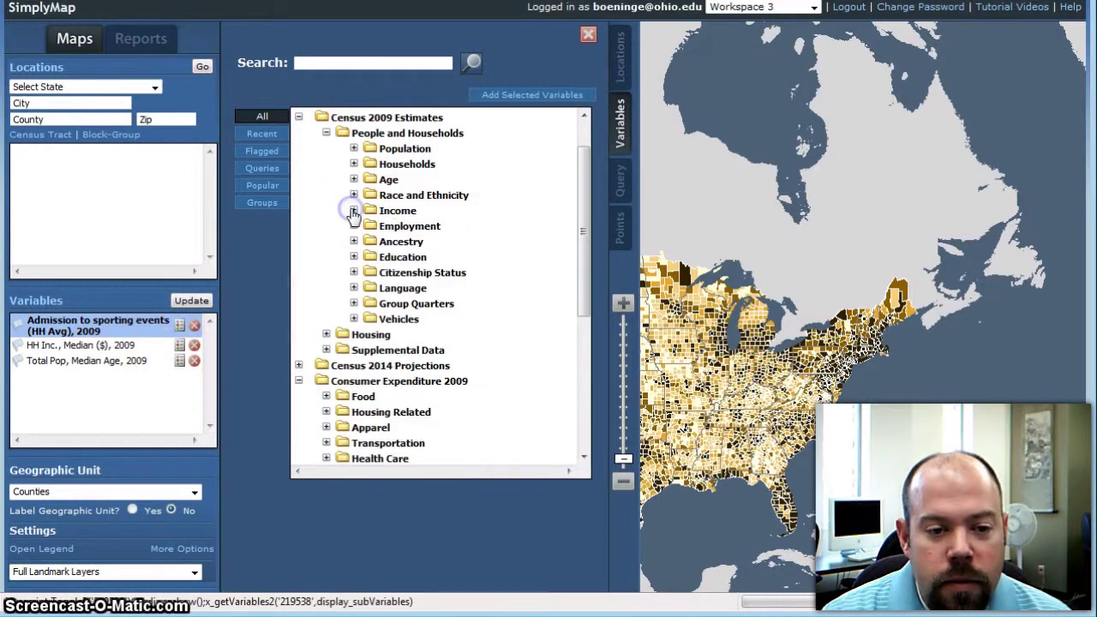
# Close the variable browser, then select Ohio from the state list and add it as a location
pyautogui.click(588, 36)
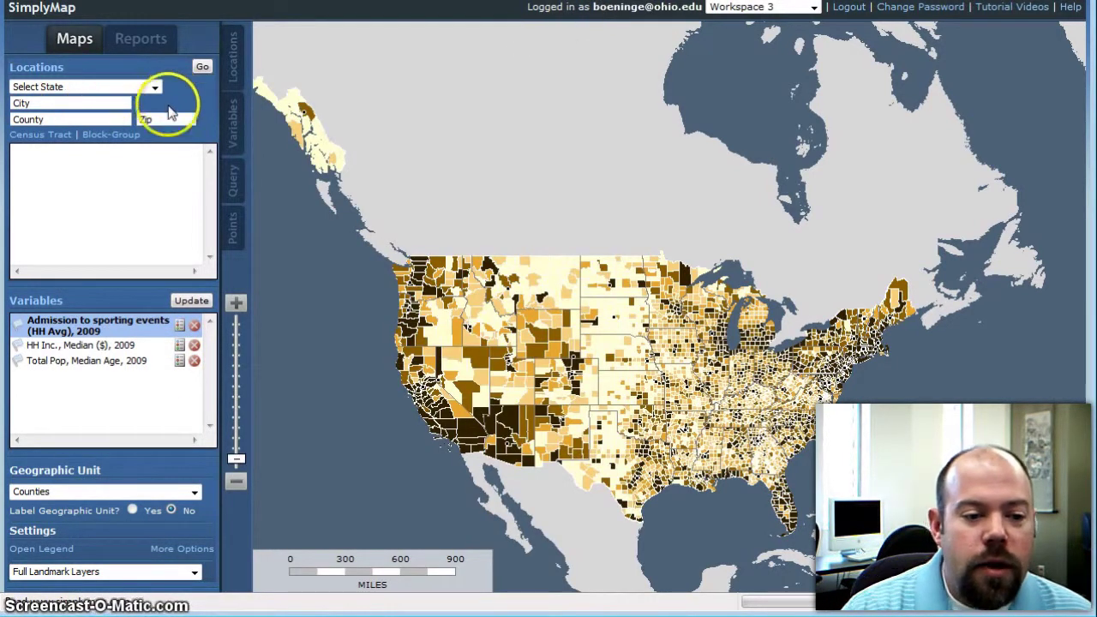
pyautogui.click(155, 86)
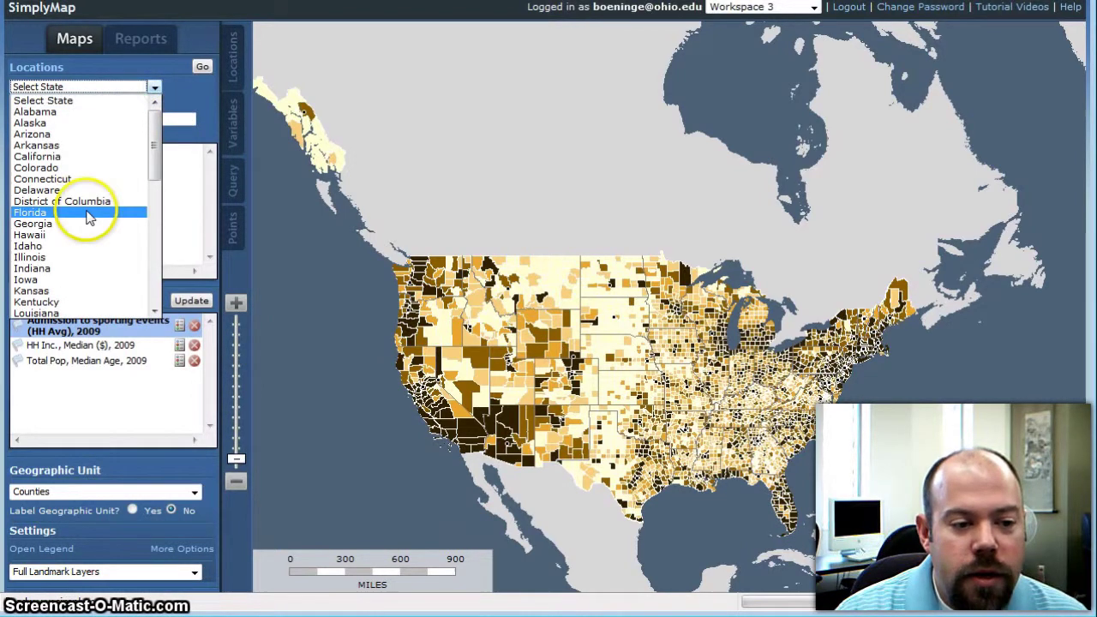
pyautogui.scroll(-3, 86, 215)
pyautogui.scroll(-4, 73, 240)
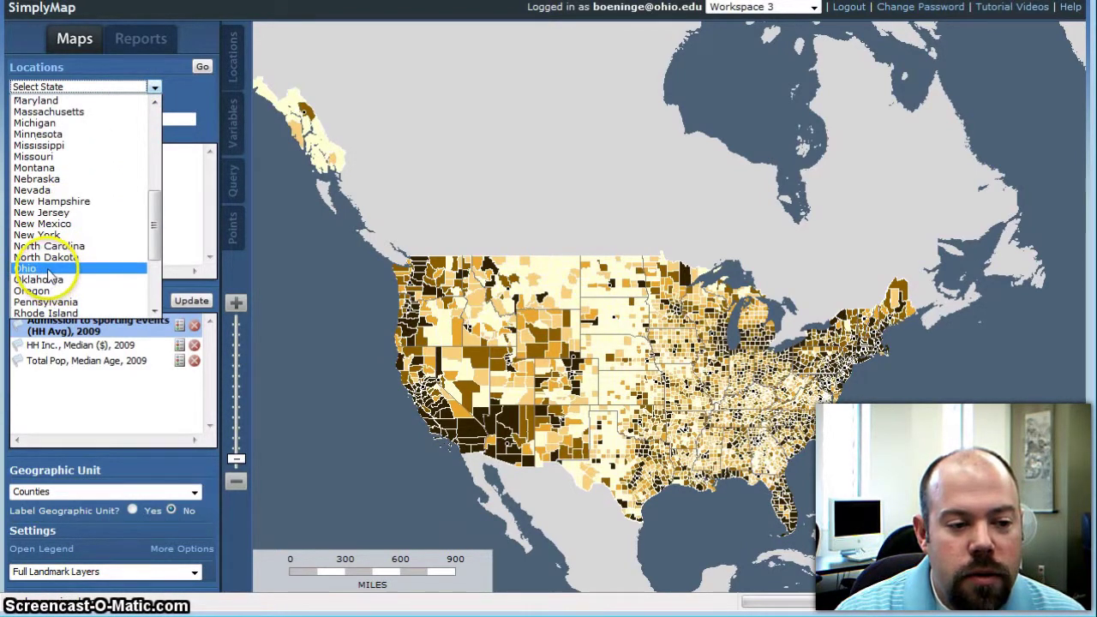
pyautogui.click(47, 268)
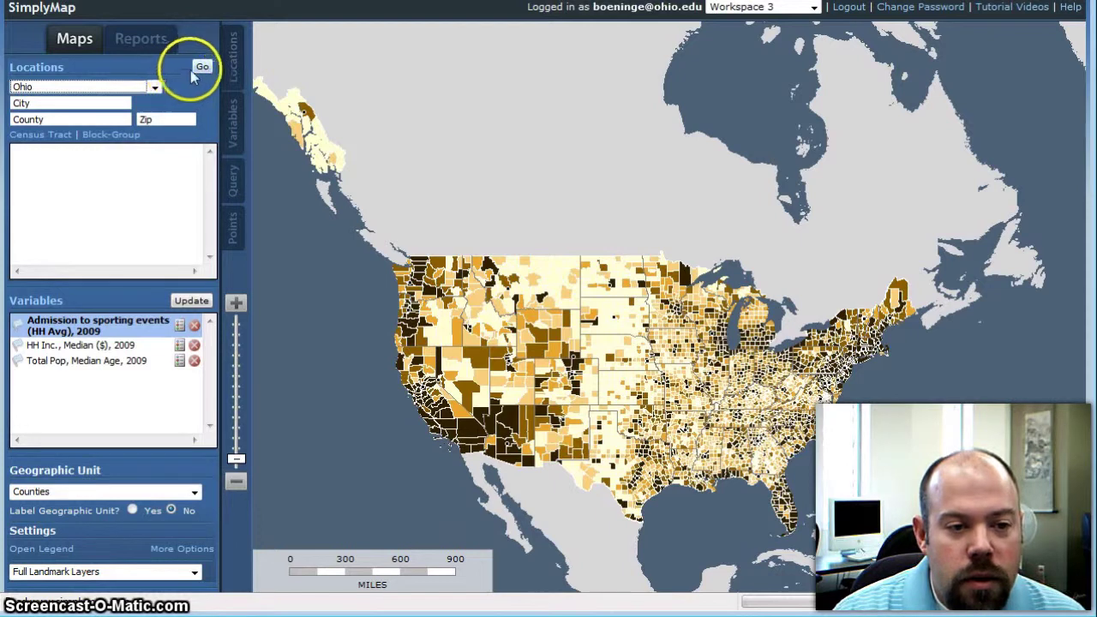
pyautogui.click(202, 68)
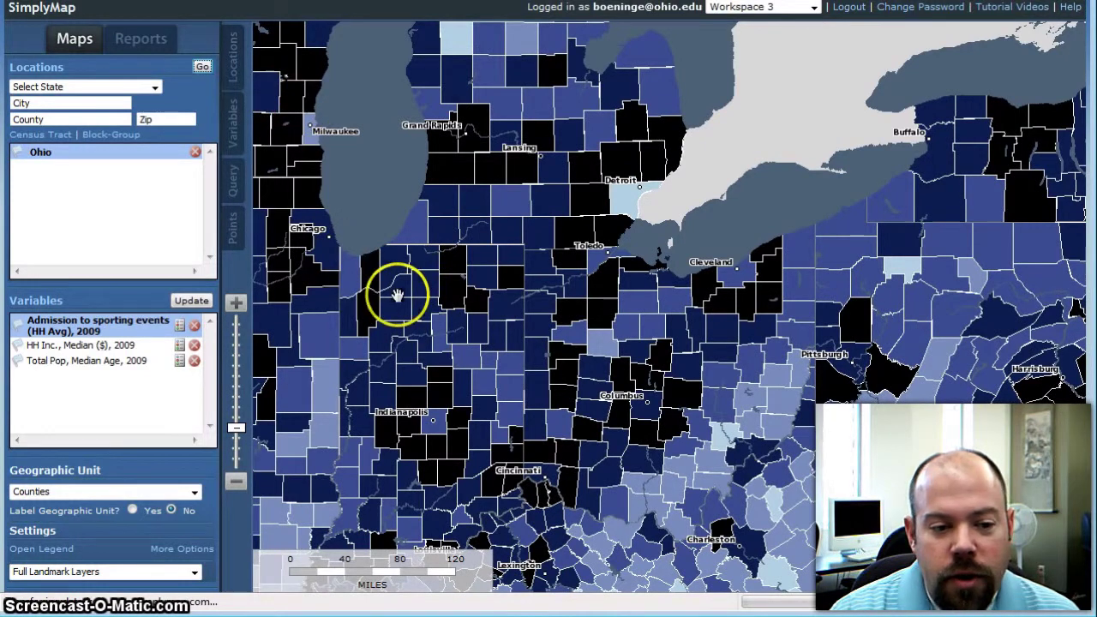
# Show the legend aside the map, zoom in one level, and label every county by name
pyautogui.click(39, 550)
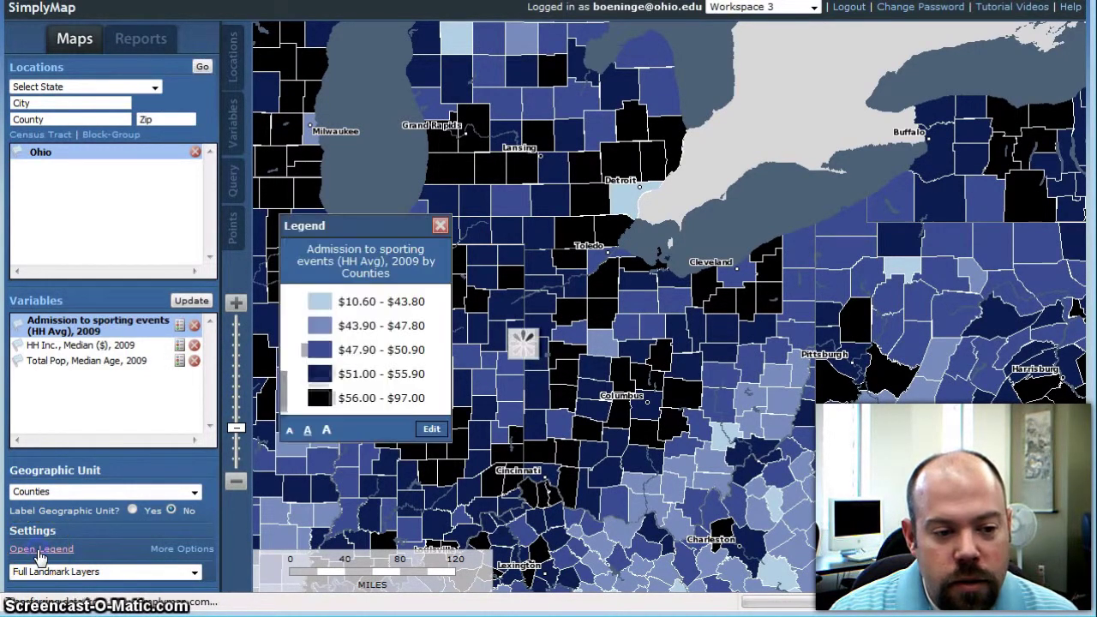
pyautogui.moveTo(369, 219); pyautogui.dragTo(365, 154)
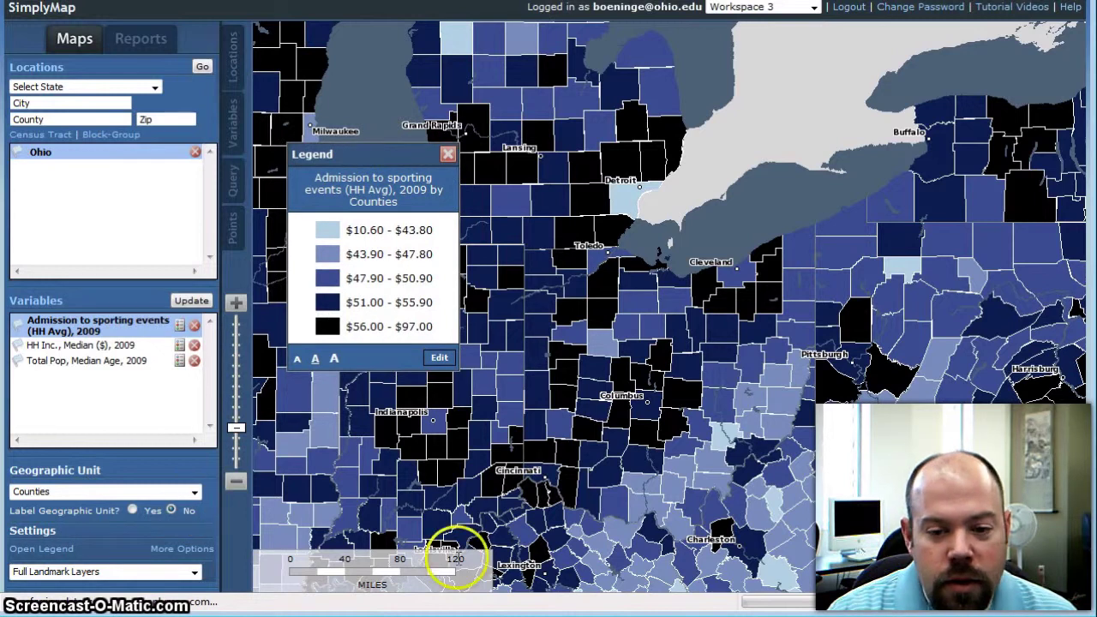
pyautogui.scroll(1, 949, 506)
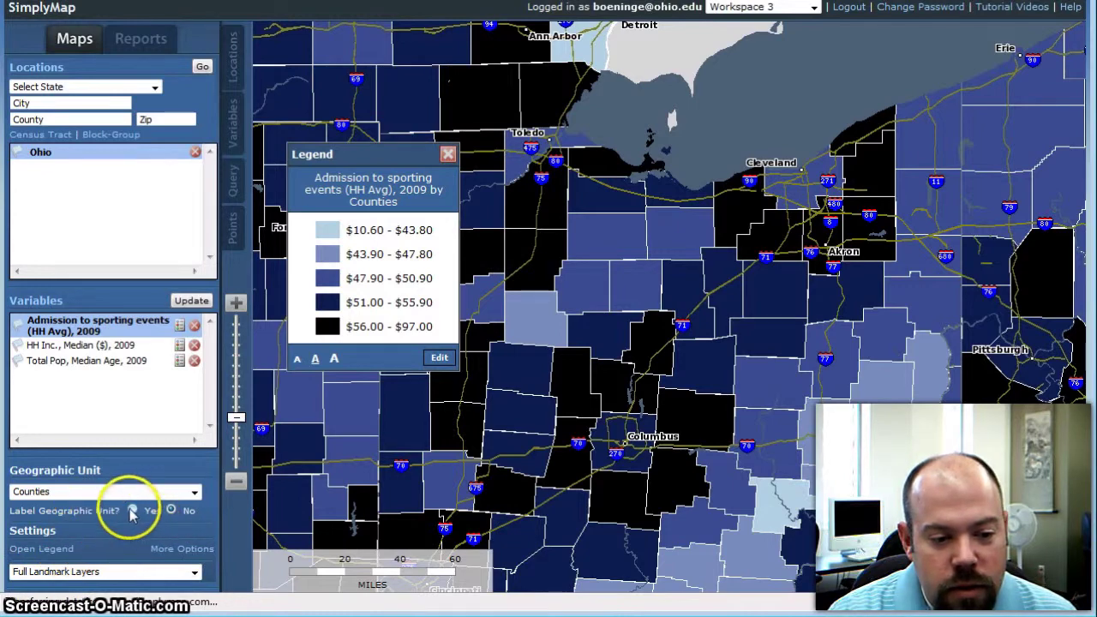
pyautogui.click(132, 510)
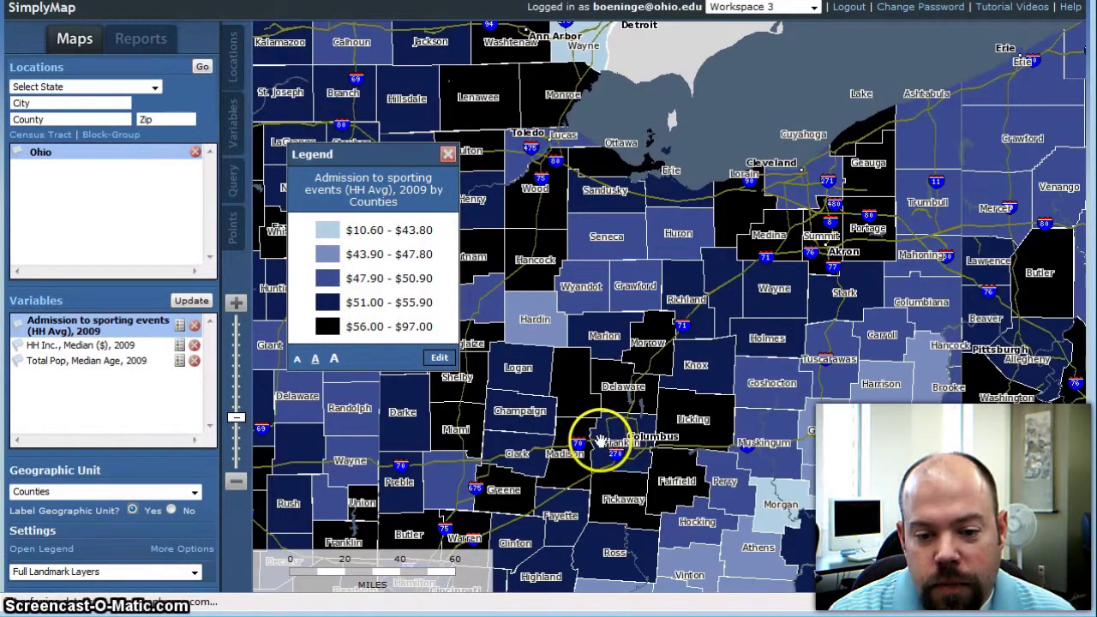
pyautogui.moveTo(403, 155); pyautogui.dragTo(387, 198)
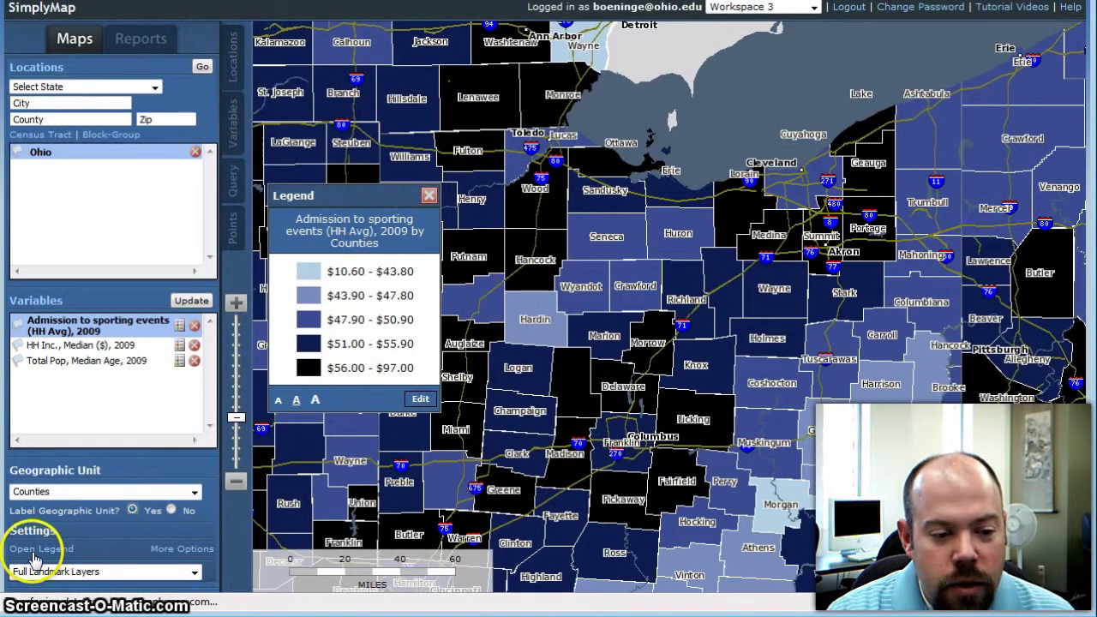
# In the Legend Editor, switch the Color Scheme to the pink-to-dark-red palette and apply it
pyautogui.click(419, 401)
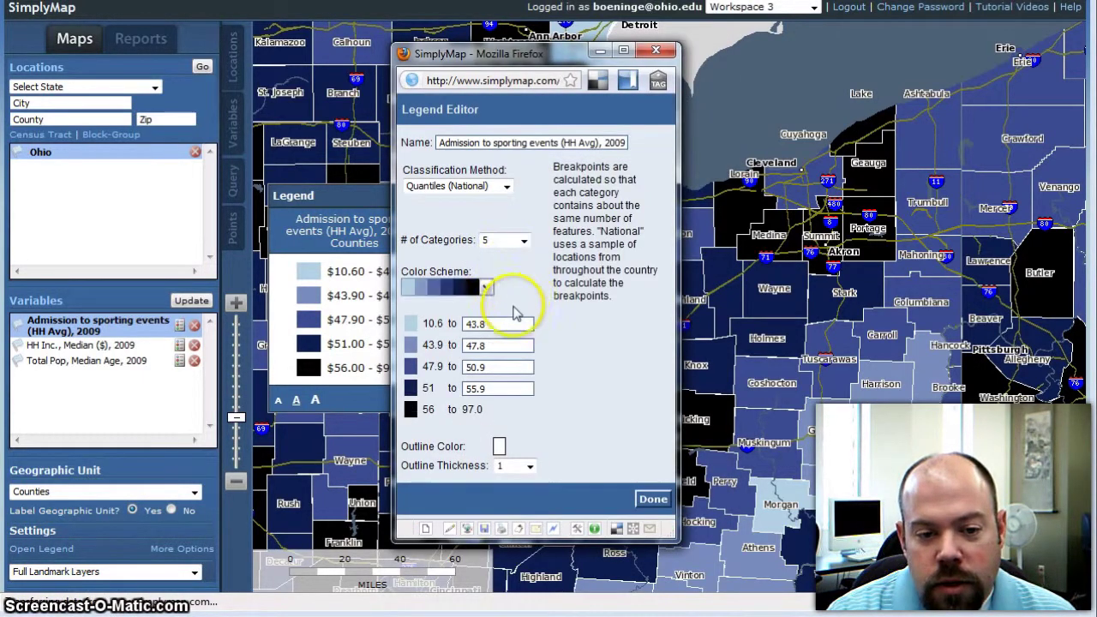
pyautogui.click(485, 287)
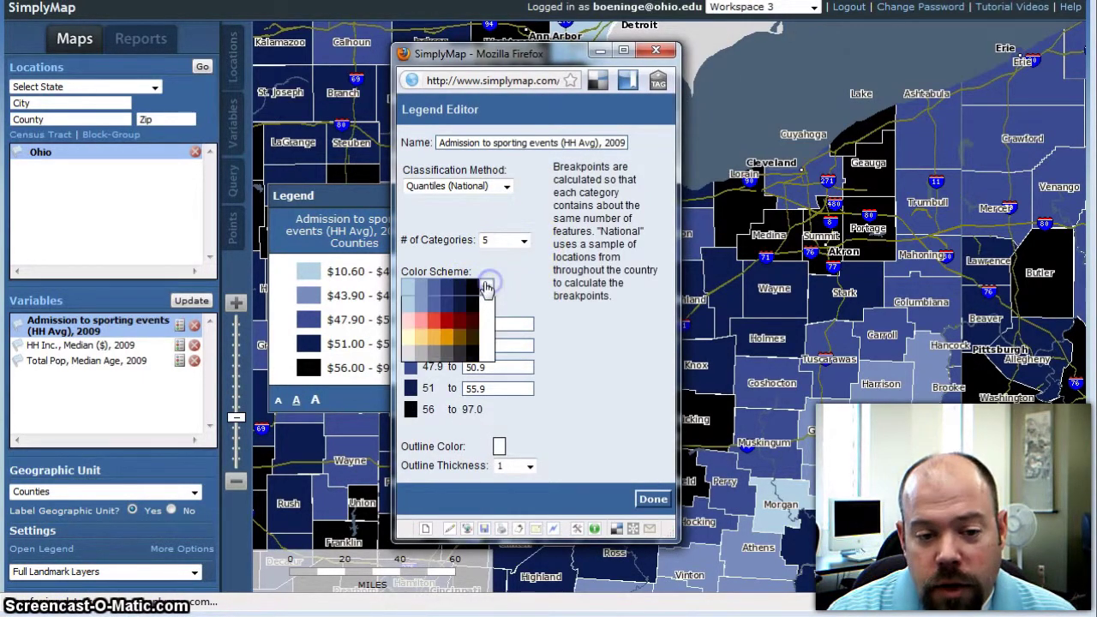
pyautogui.click(450, 340)
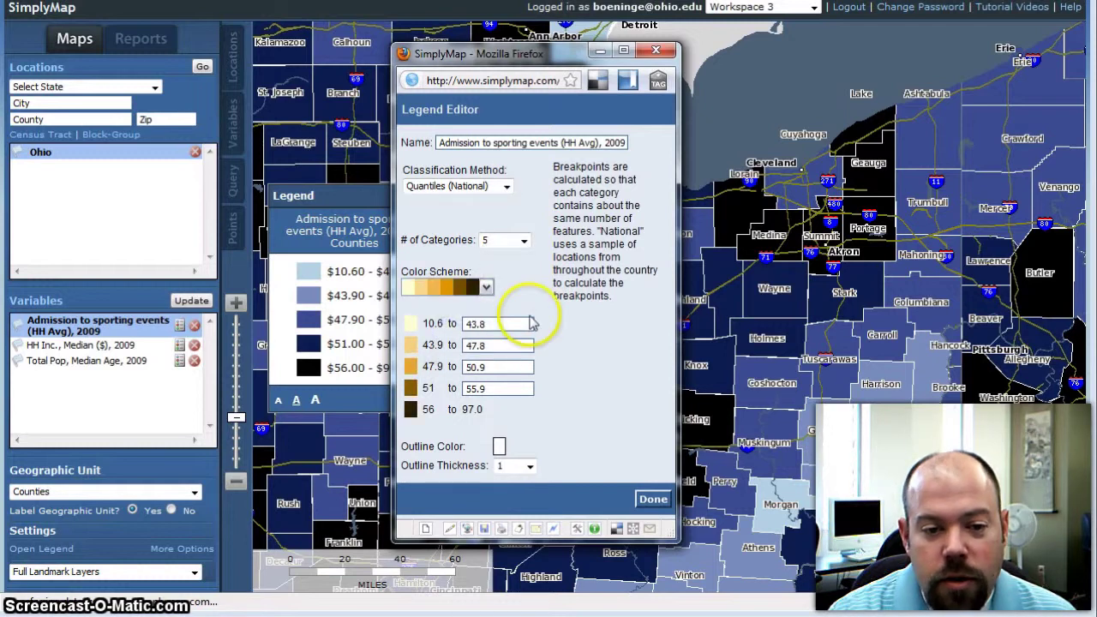
pyautogui.click(487, 289)
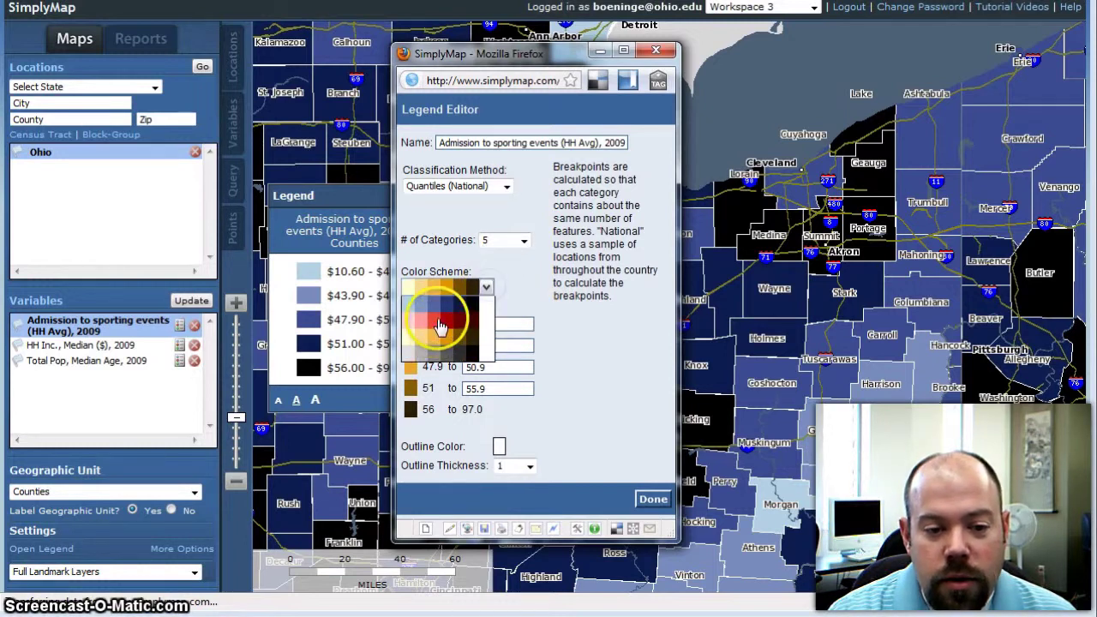
pyautogui.click(439, 322)
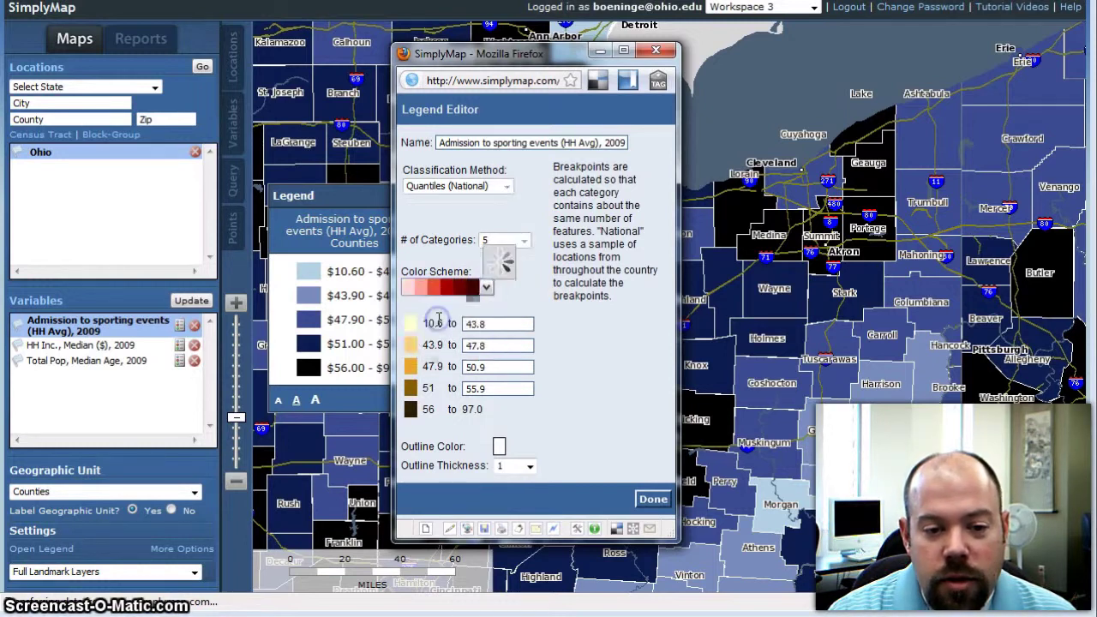
pyautogui.click(650, 500)
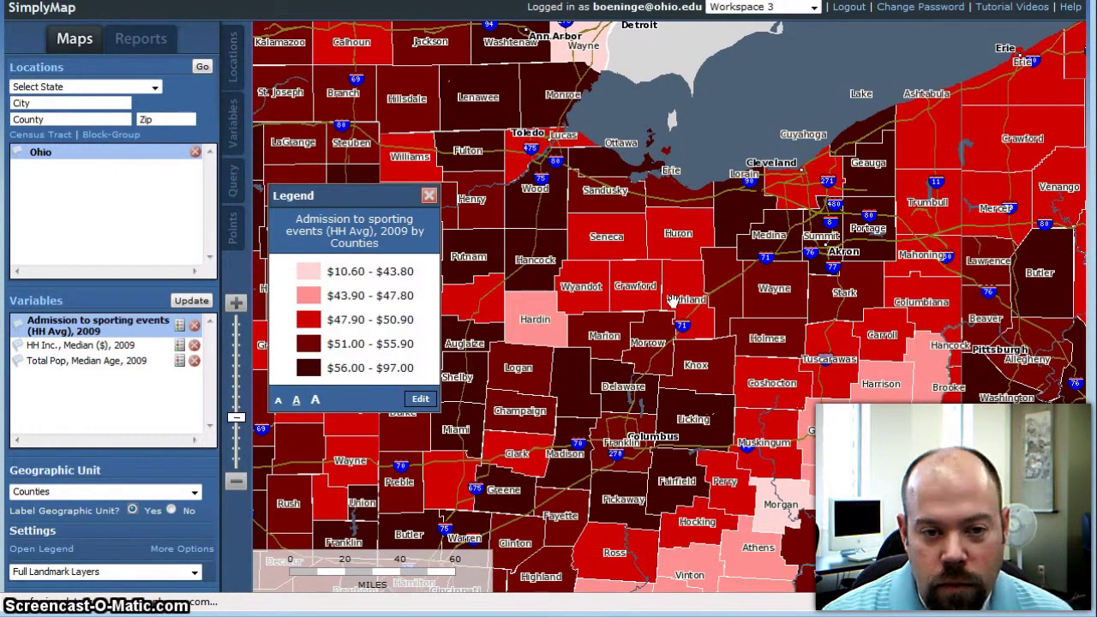
# Inspect the redrawn county map's five red shades, from $10.60–$43.80 to $56.00–$97.00
pyautogui.click(629, 296)
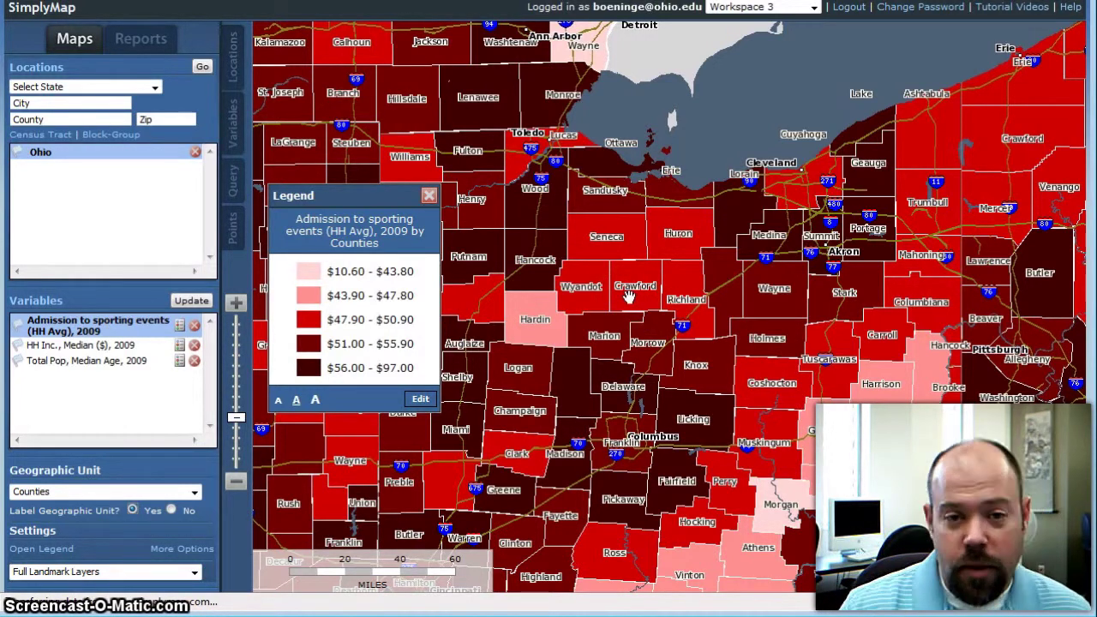
pyautogui.click(277, 518)
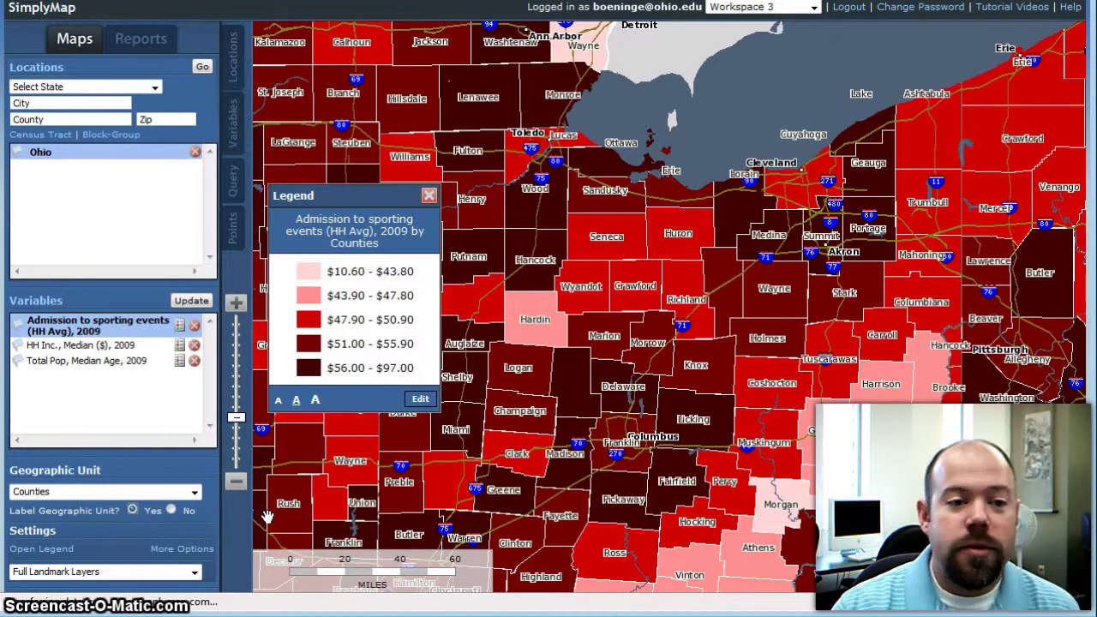
# Show the Locations panel, close the legend, and start ranking locations
pyautogui.click(232, 56)
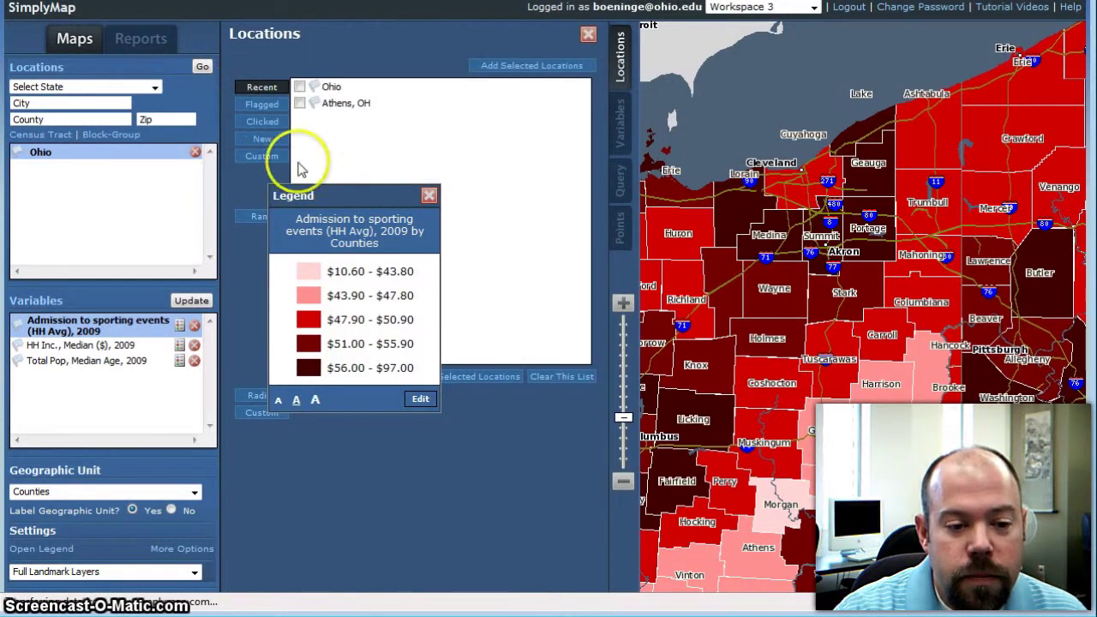
pyautogui.click(429, 196)
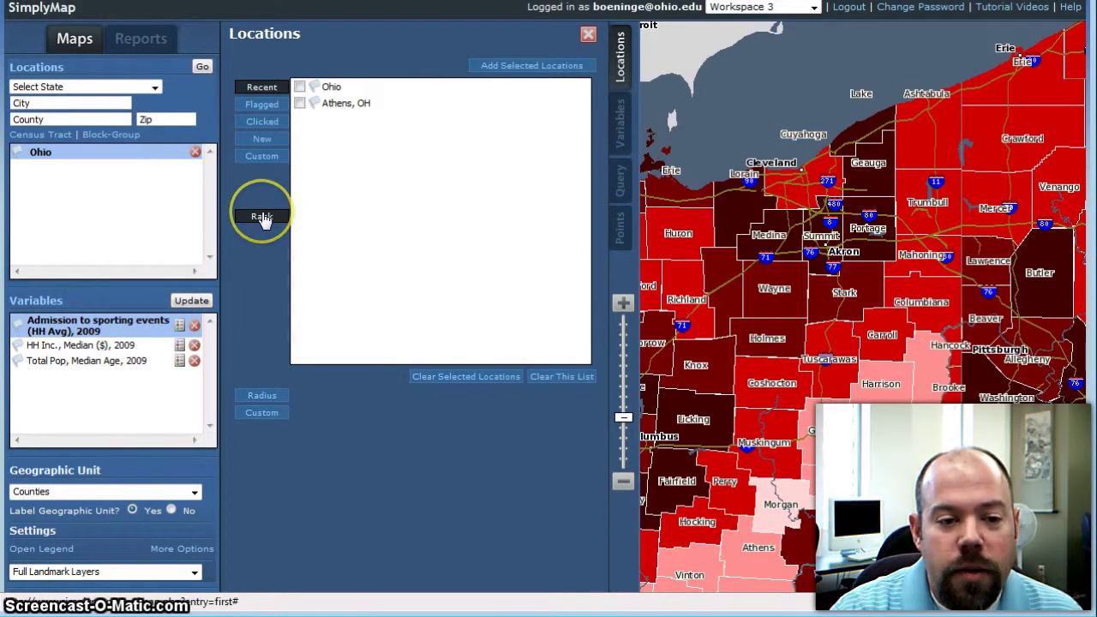
pyautogui.click(262, 217)
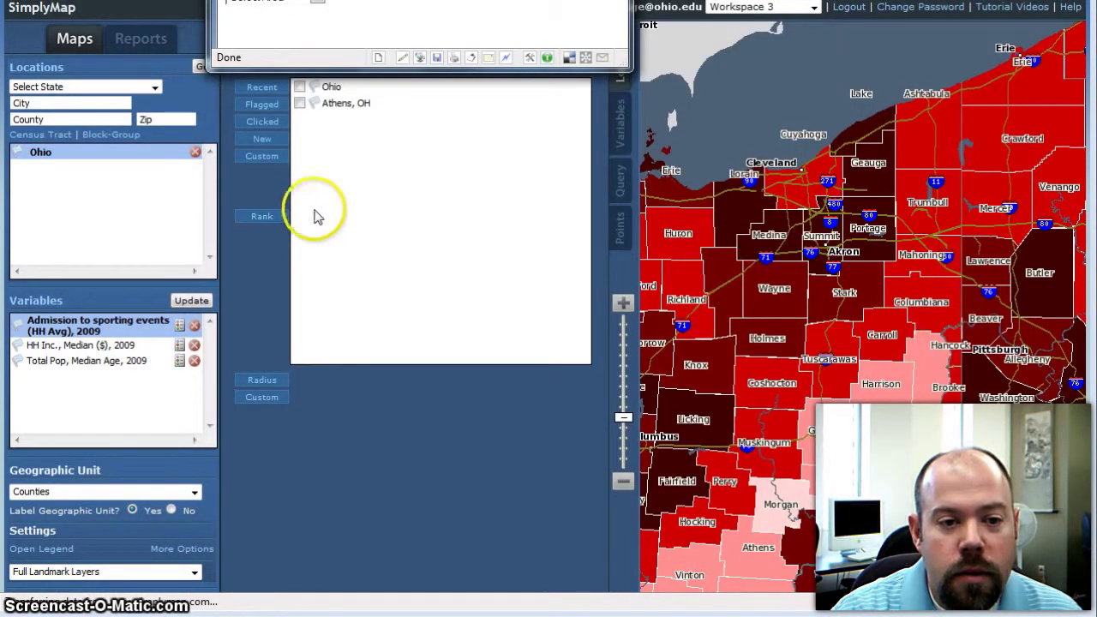
# Set the ranking to ZIP Codes within the single state of Ohio
pyautogui.moveTo(416, 0); pyautogui.dragTo(417, 40)
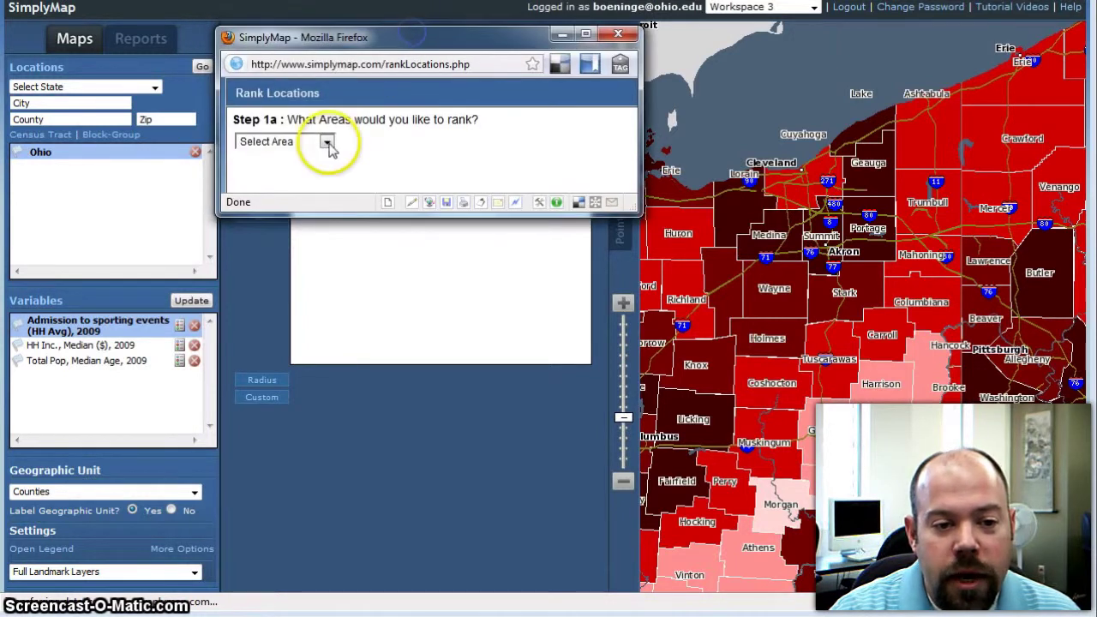
pyautogui.click(326, 142)
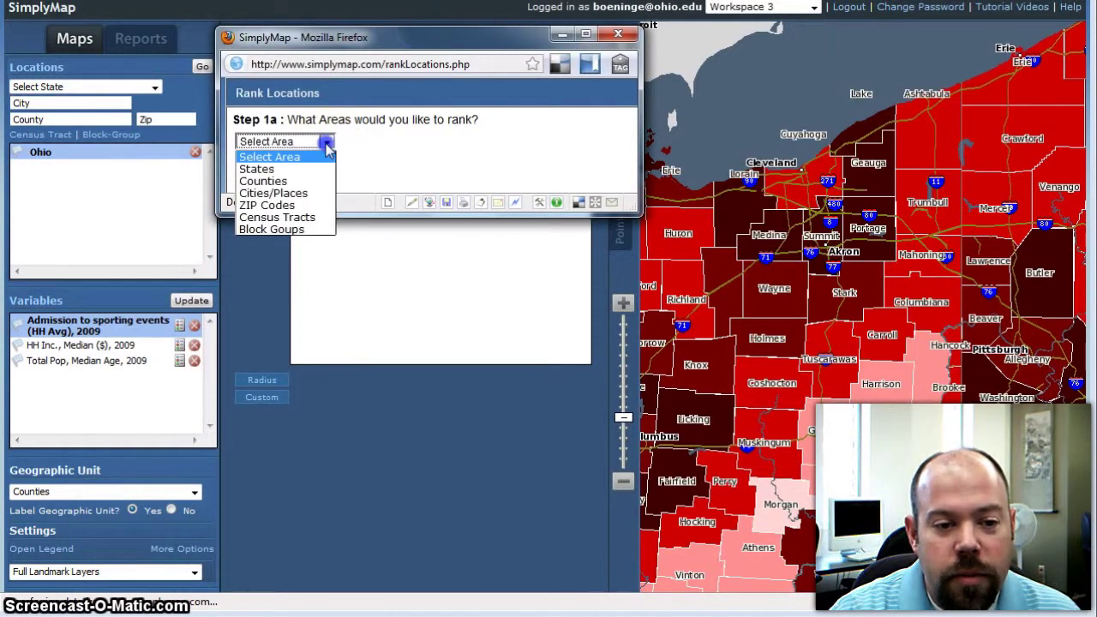
pyautogui.click(287, 205)
pyautogui.click(463, 141)
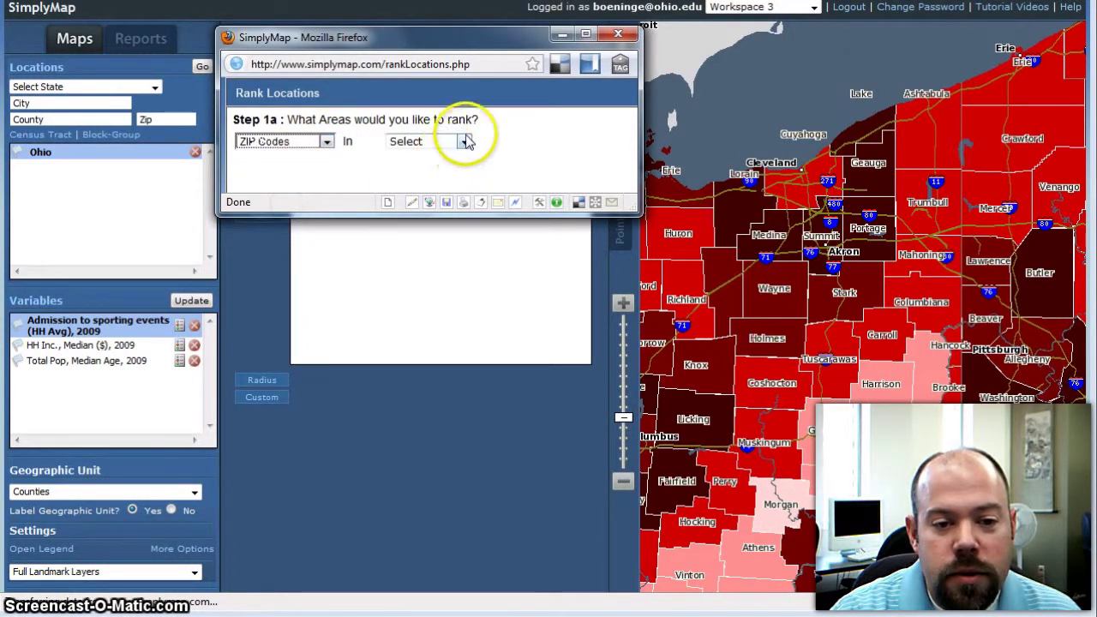
pyautogui.click(437, 180)
pyautogui.moveTo(354, 187); pyautogui.dragTo(283, 308)
pyautogui.scroll(-6, 273, 343)
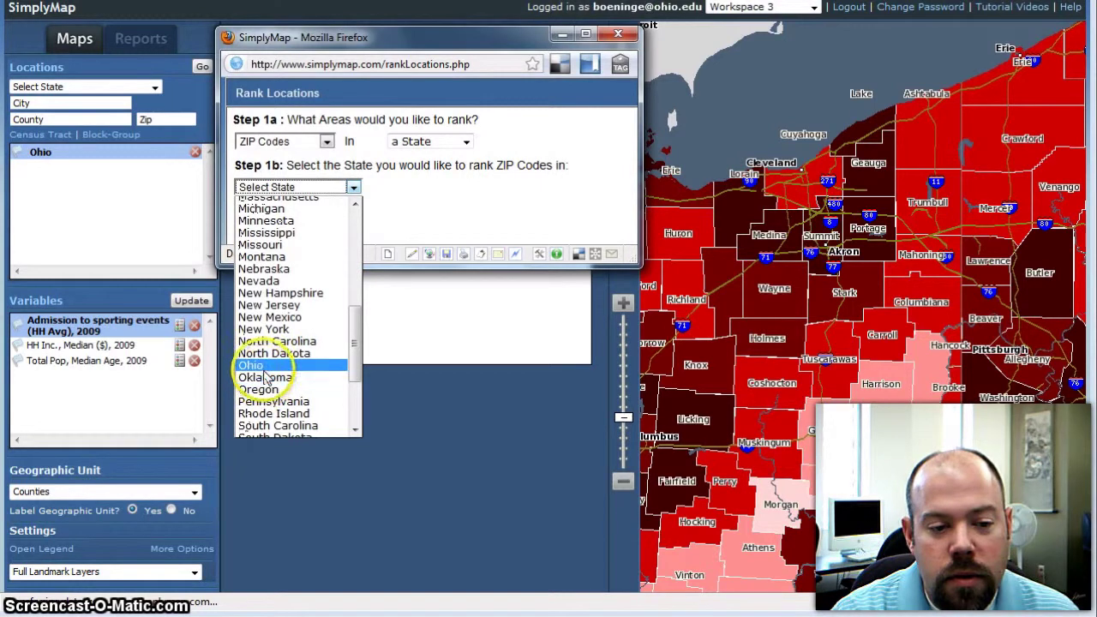
pyautogui.click(255, 366)
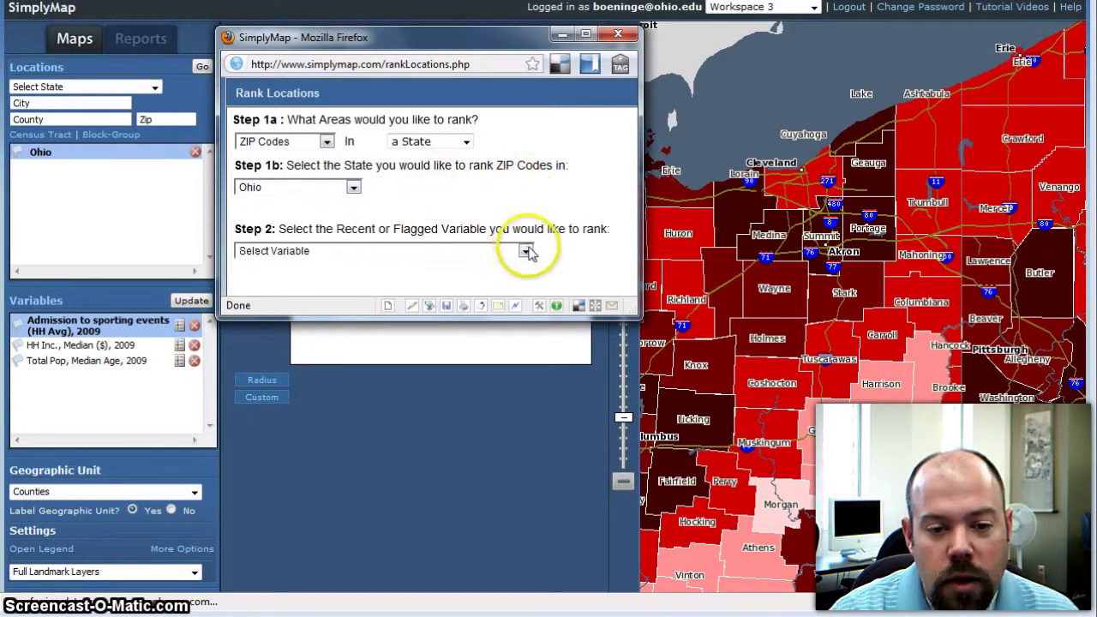
# Choose Admission to sporting events (HH Avg), 2009 as the ranking variable
pyautogui.click(523, 249)
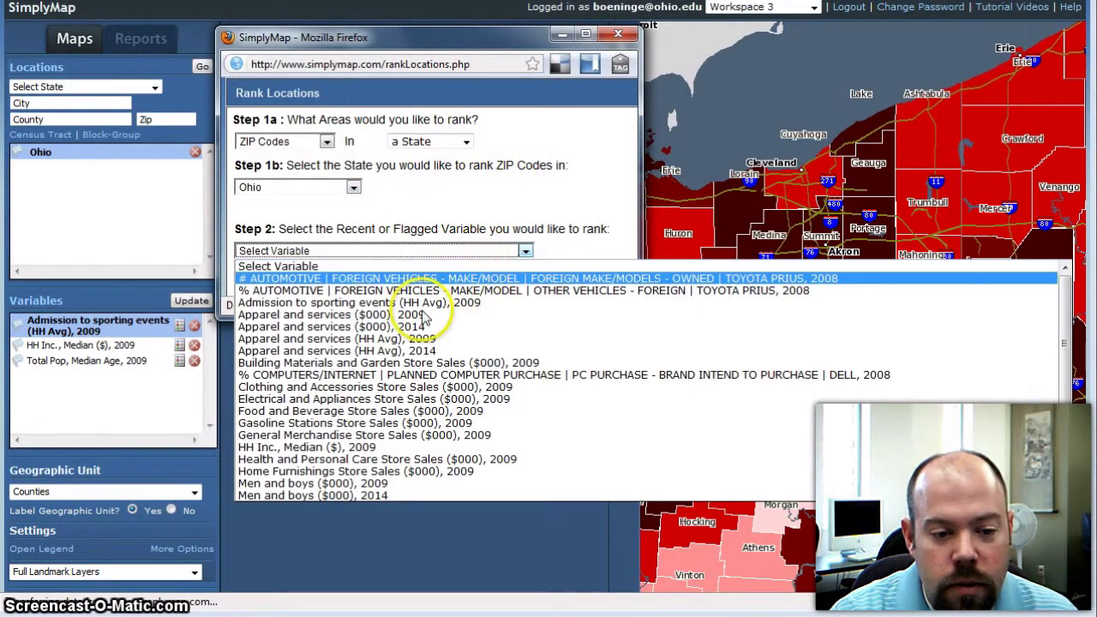
pyautogui.scroll(-4, 390, 330)
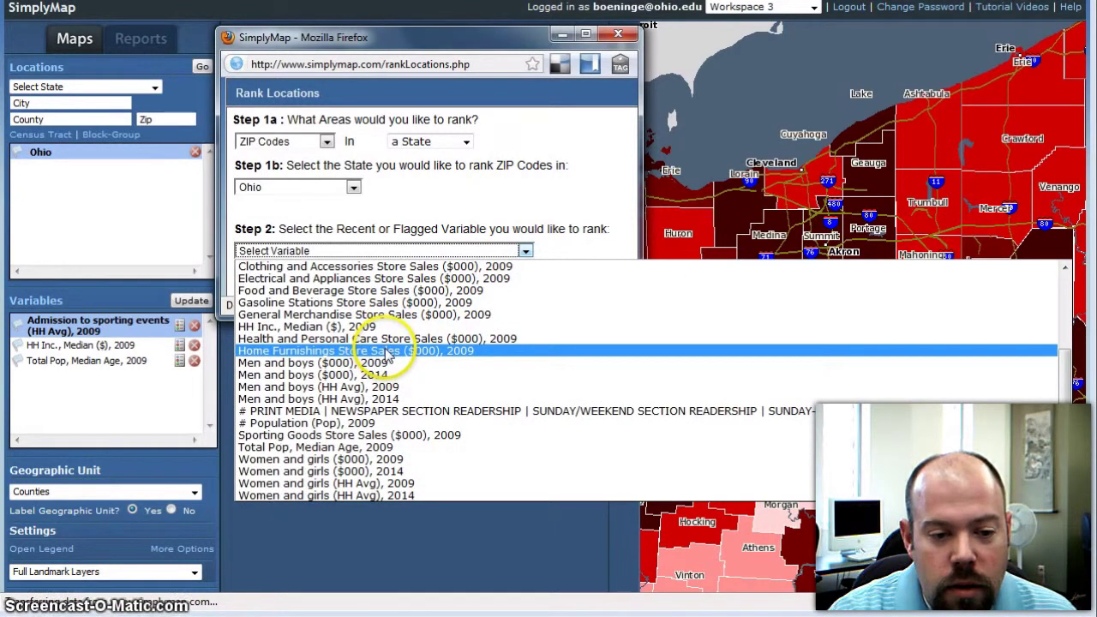
pyautogui.scroll(3, 390, 356)
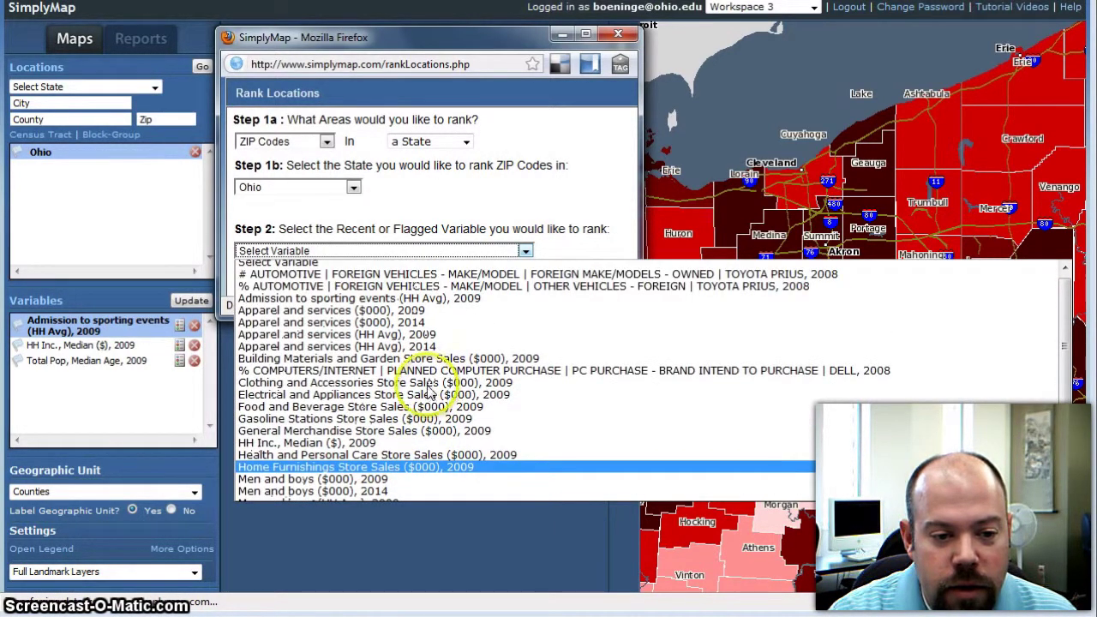
pyautogui.click(424, 301)
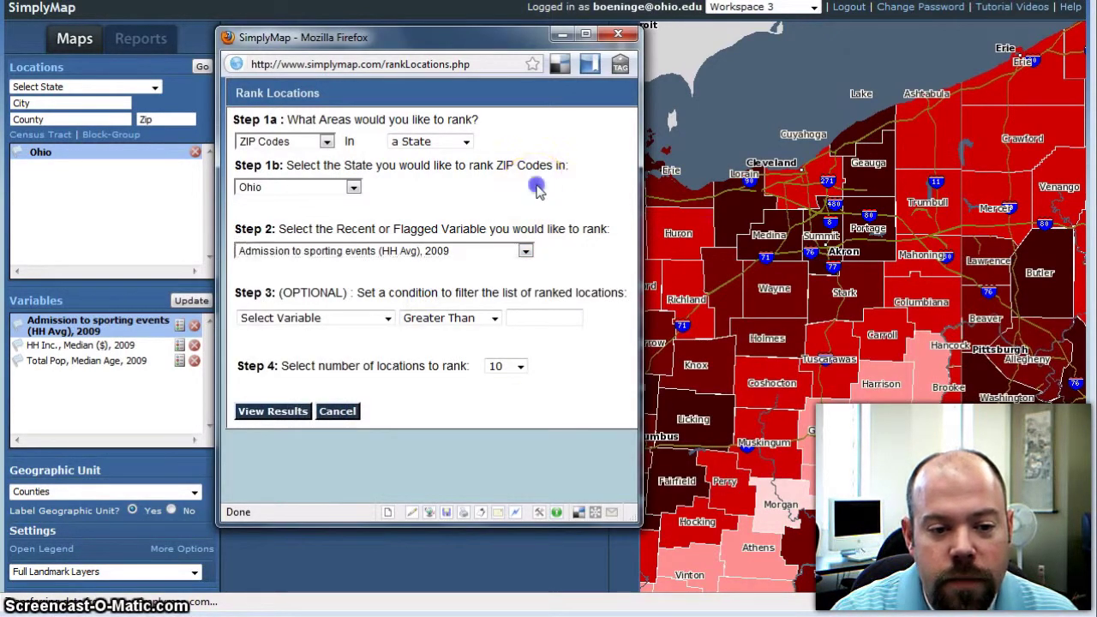
# Filter the ranking to Population (Pop), 2009 greater than 1000
pyautogui.click(388, 319)
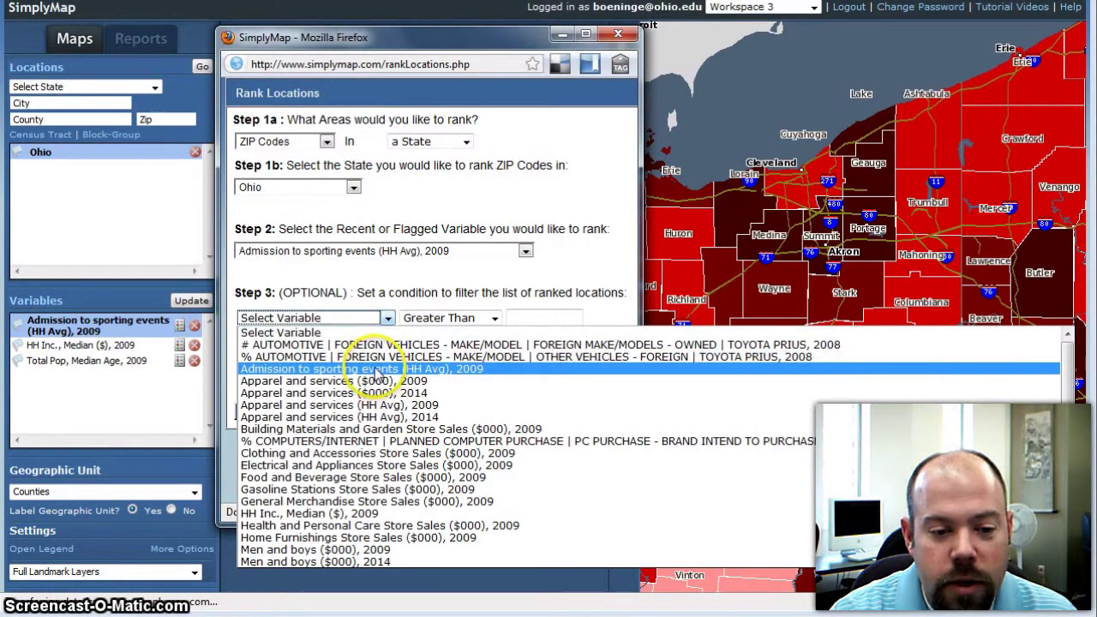
pyautogui.scroll(-3, 358, 383)
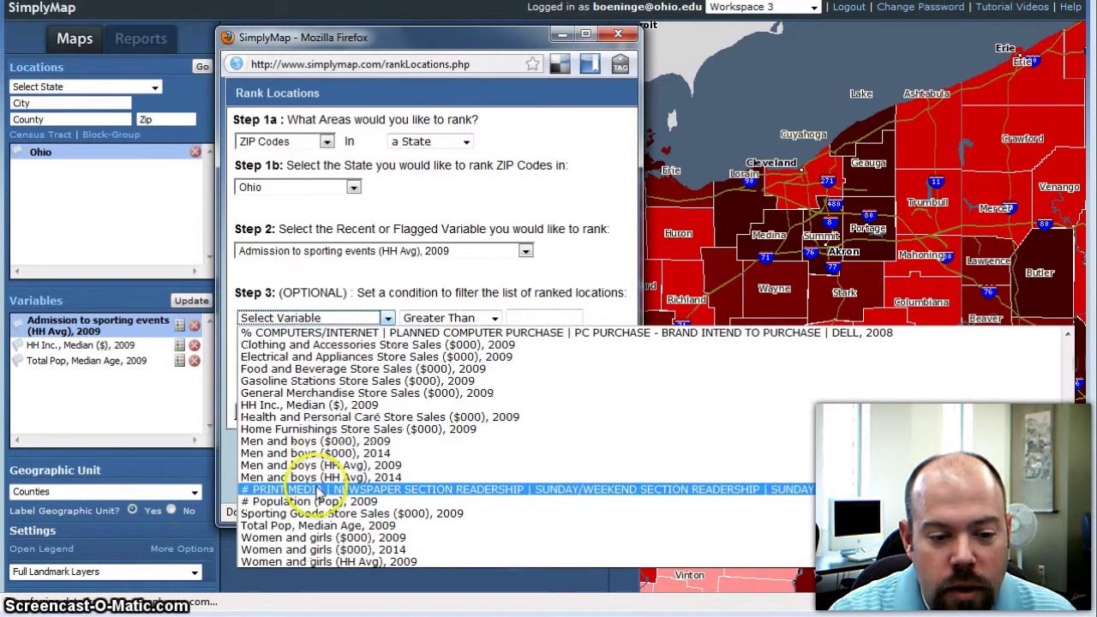
pyautogui.click(317, 501)
pyautogui.click(519, 317)
pyautogui.write('1000')
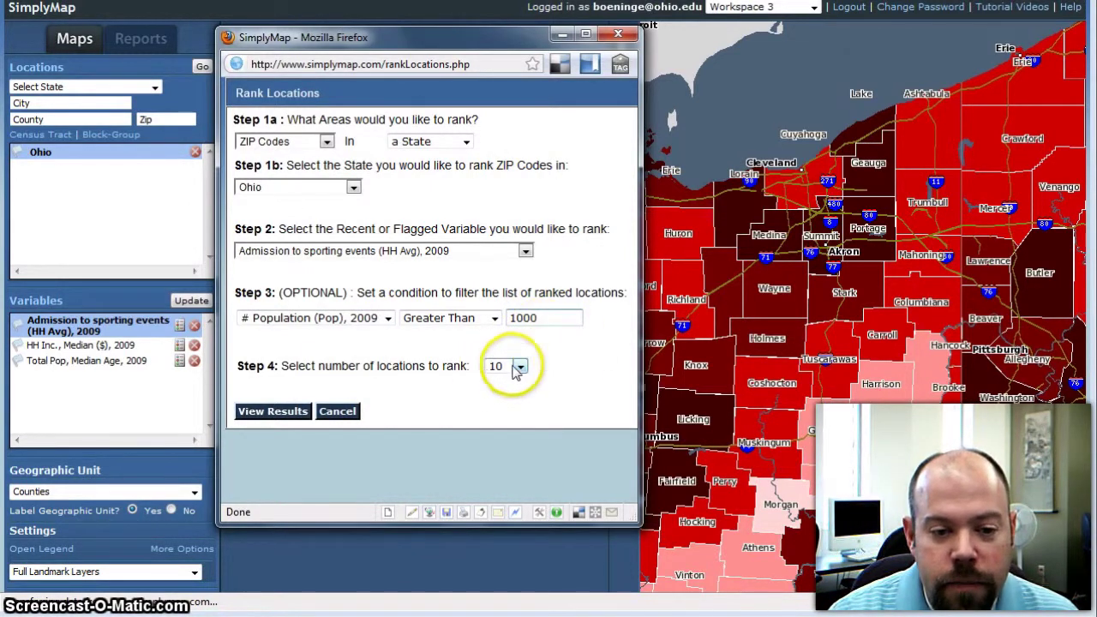
pyautogui.click(533, 317)
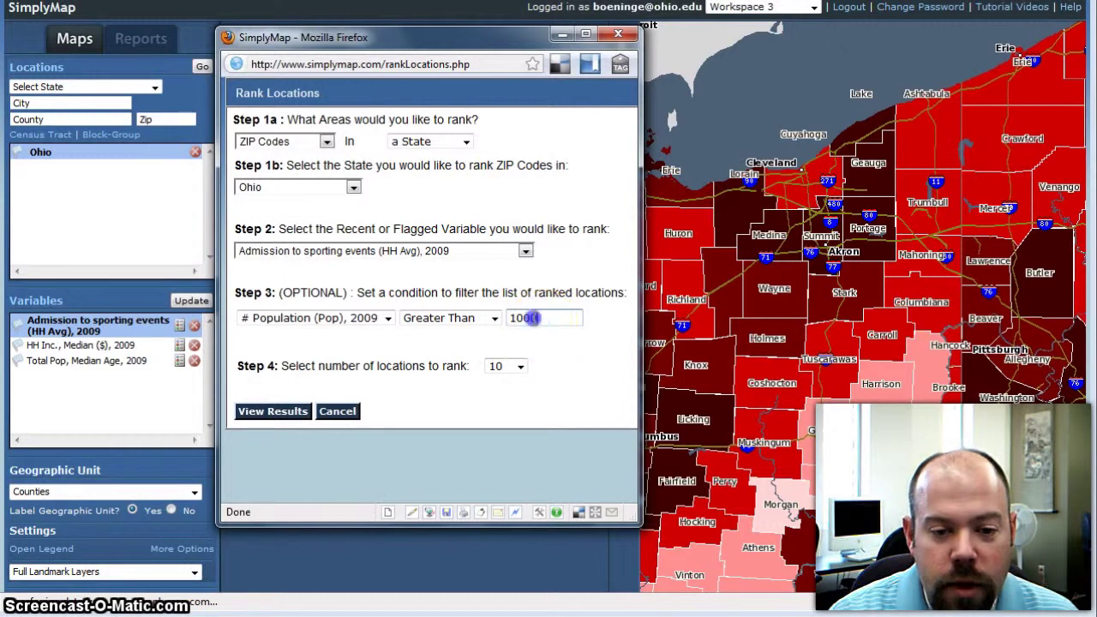
# Rank the top 25 locations and view the results
pyautogui.click(521, 367)
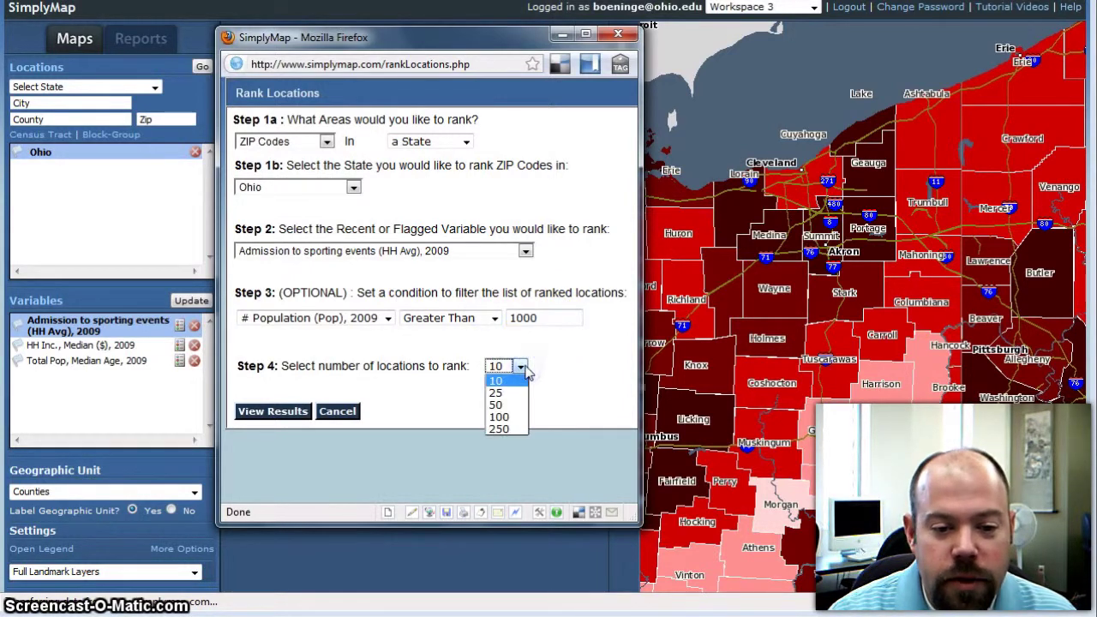
pyautogui.click(502, 393)
pyautogui.click(408, 360)
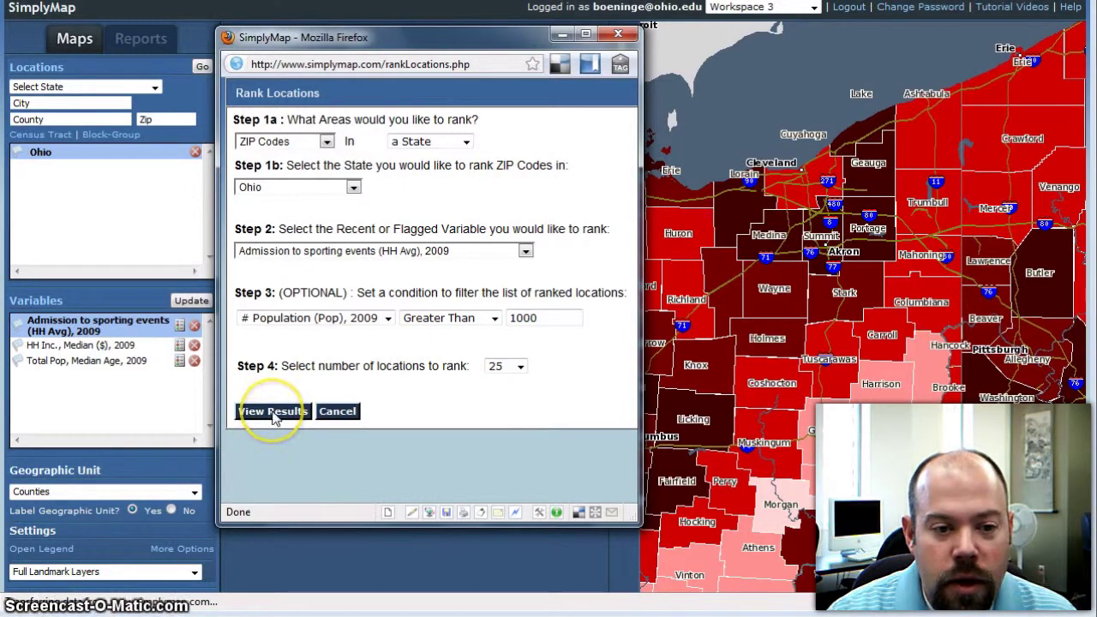
pyautogui.click(272, 412)
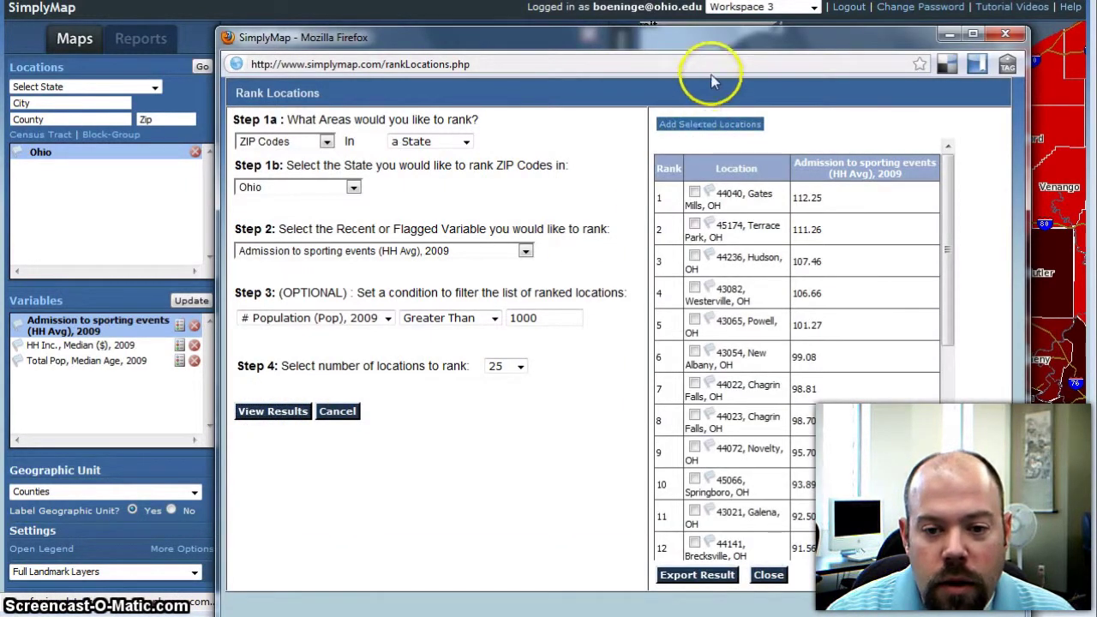
# Check the top ten ZIP codes, 44040 Gates Mills through 45066 Springboro, and add them to locations
pyautogui.moveTo(698, 37); pyautogui.dragTo(599, 6)
pyautogui.click(774, 199)
pyautogui.scroll(-2, 768, 210)
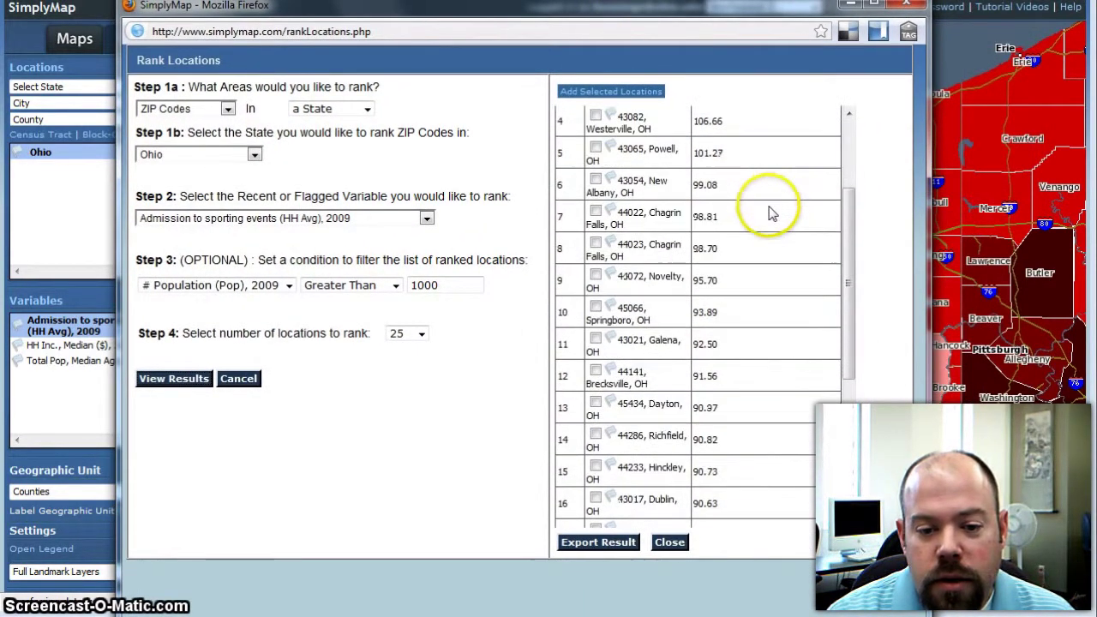
pyautogui.scroll(2, 771, 257)
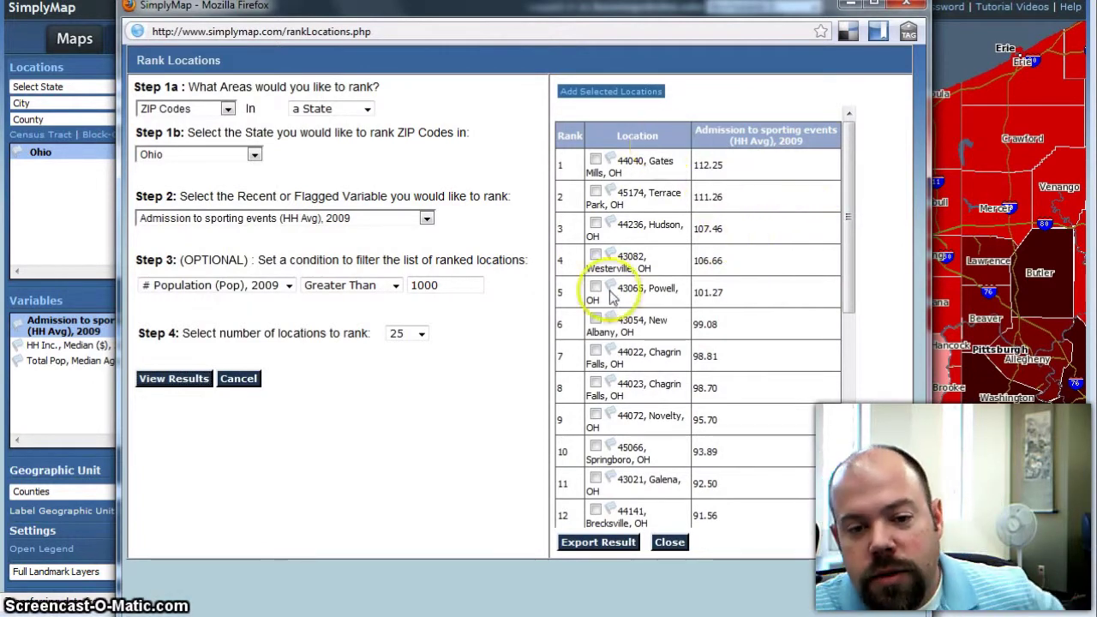
pyautogui.click(595, 161)
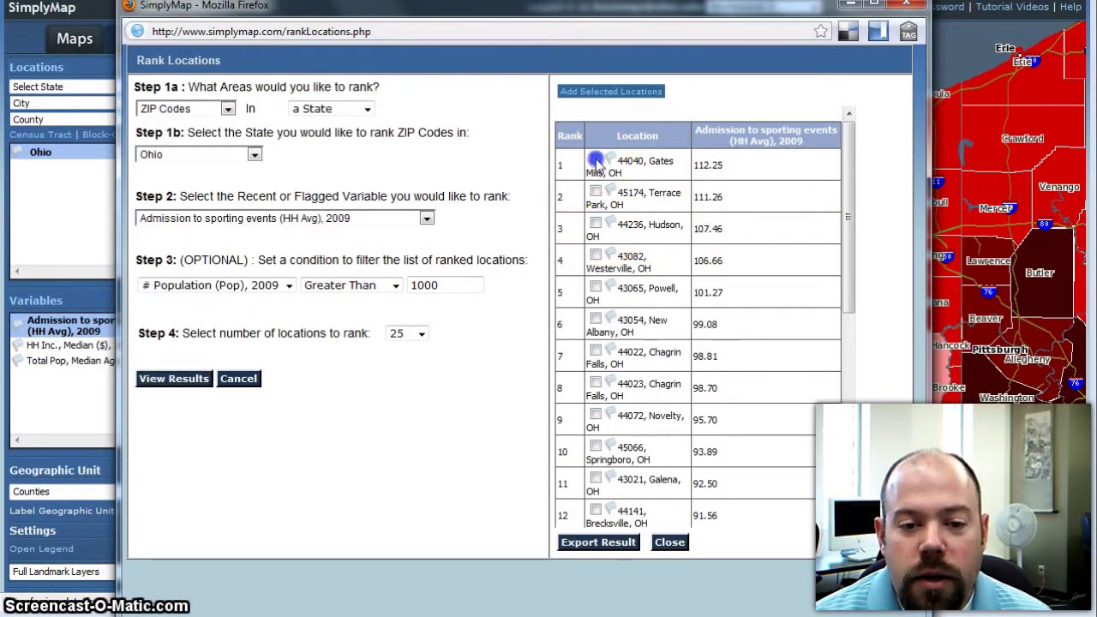
pyautogui.click(595, 193)
pyautogui.click(595, 225)
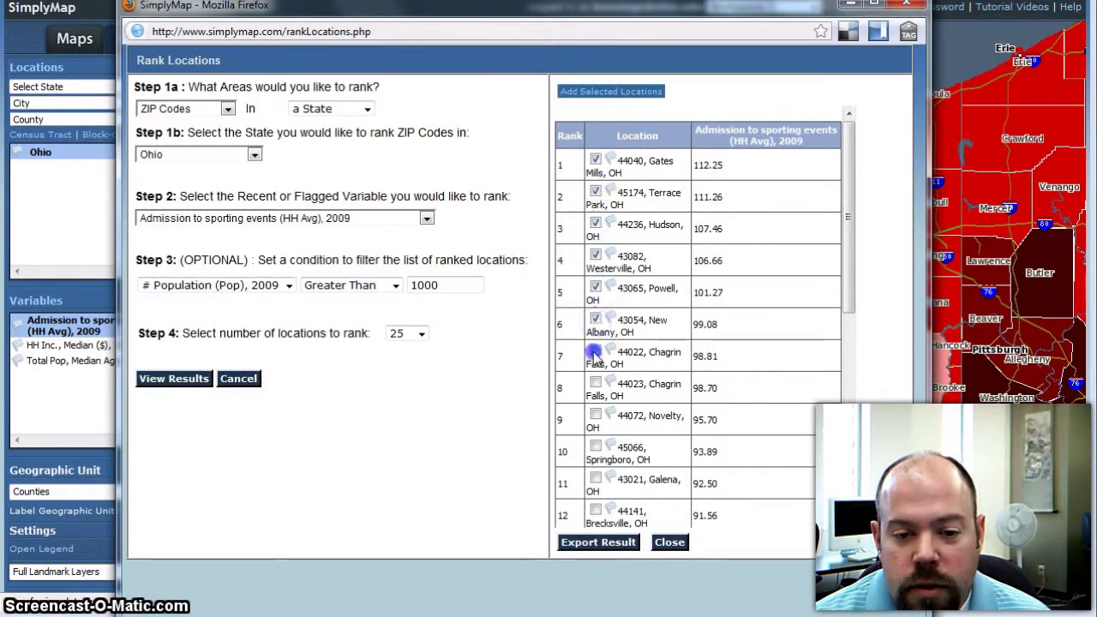
pyautogui.click(595, 417)
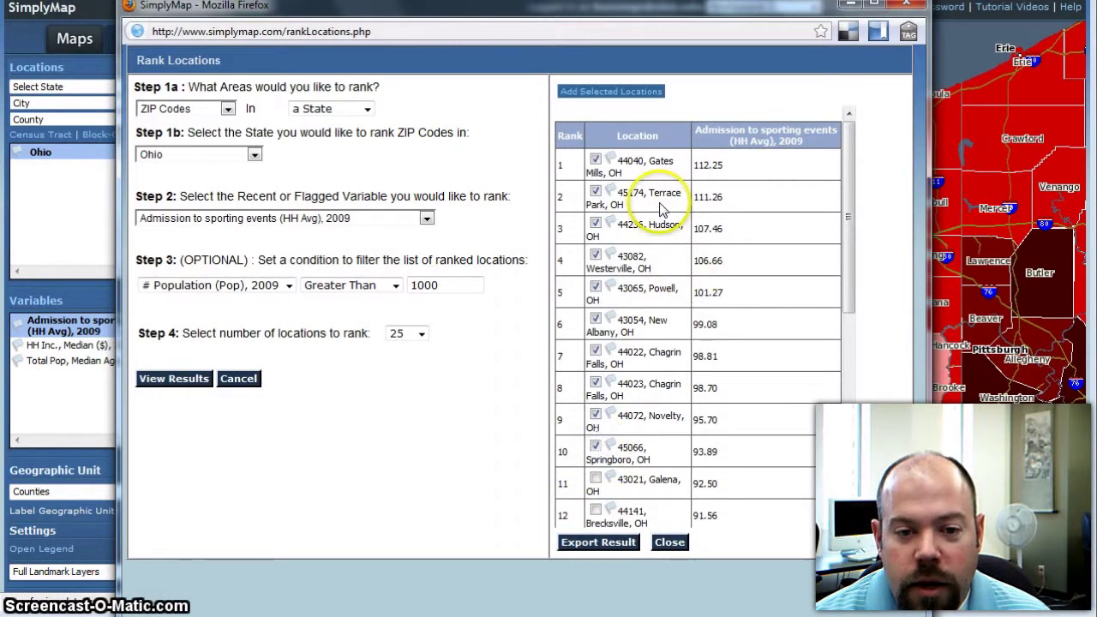
pyautogui.click(610, 92)
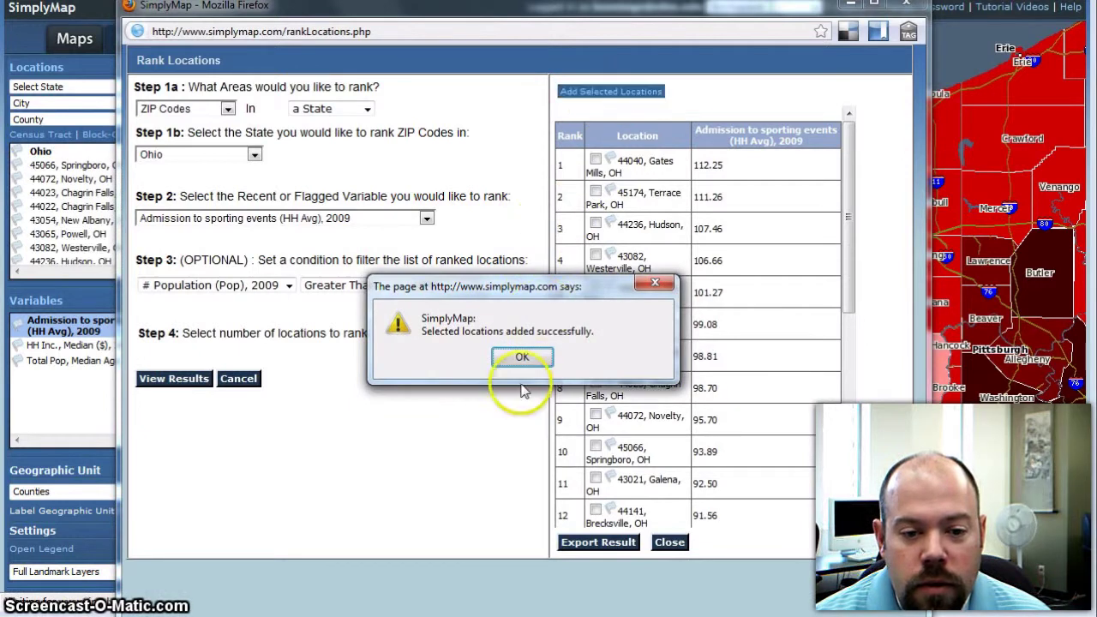
pyautogui.click(523, 358)
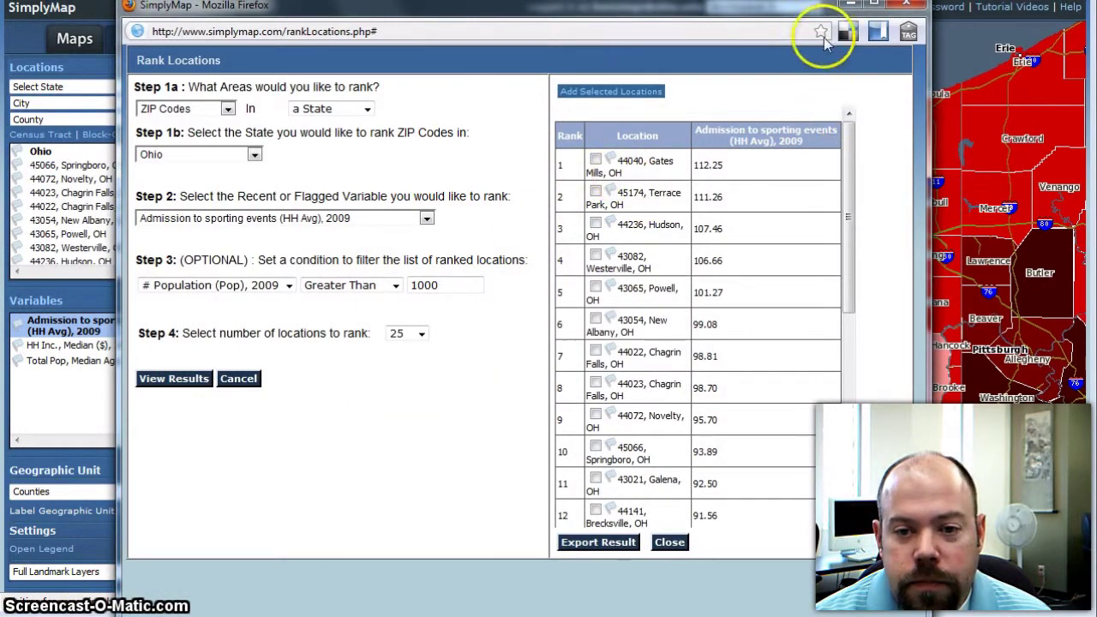
pyautogui.moveTo(696, 8); pyautogui.dragTo(703, 31)
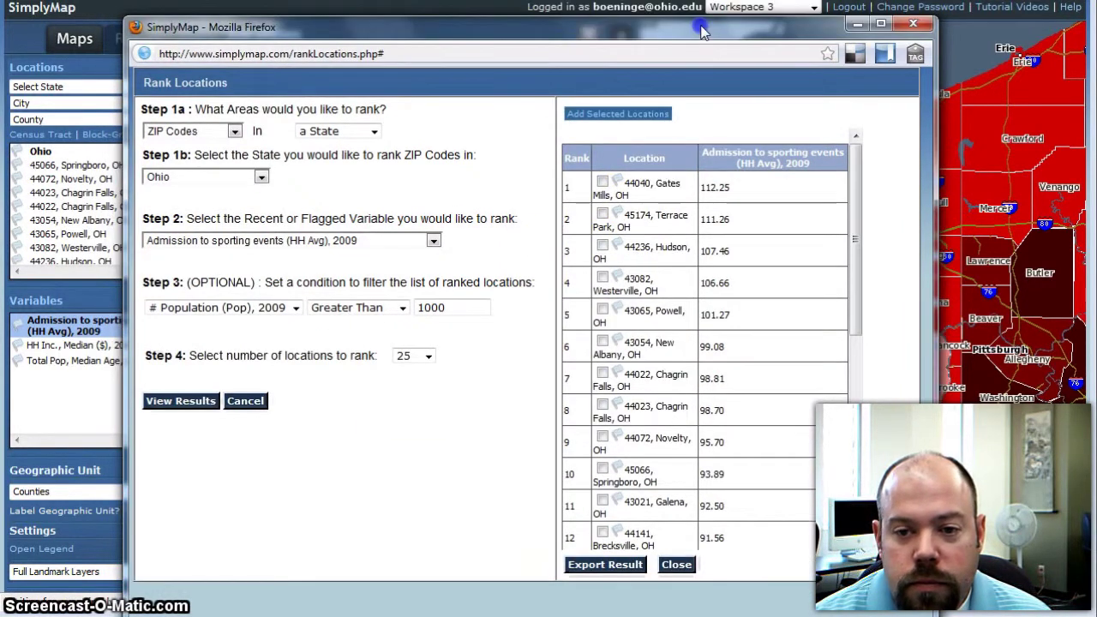
# Close the ranking window and Locations panel after selecting 45066, Springboro, OH, revealing the full county map
pyautogui.click(919, 26)
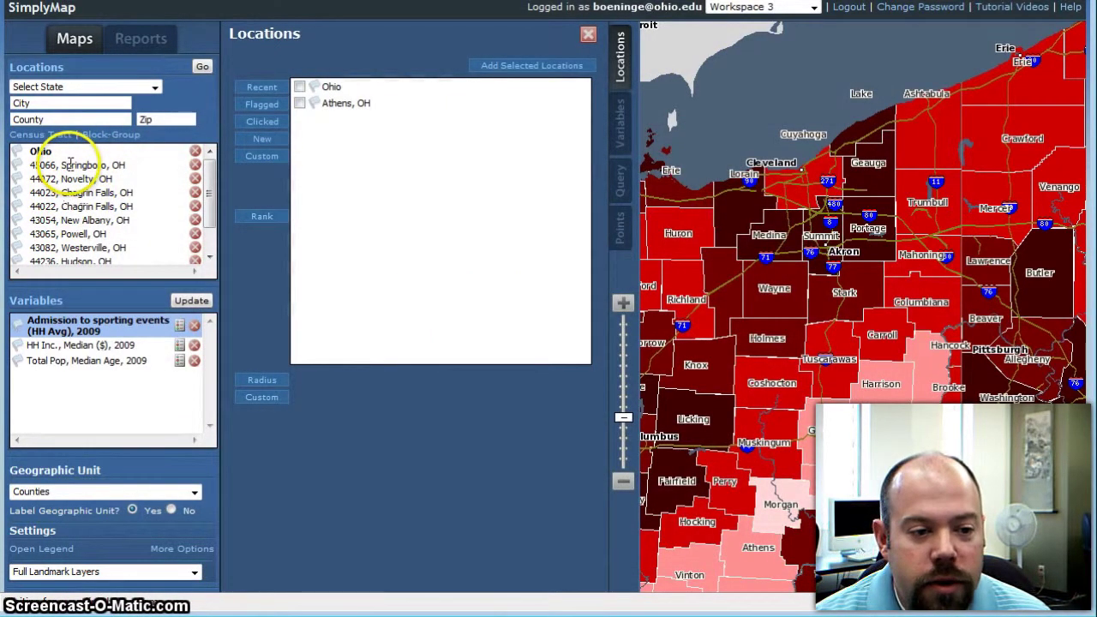
pyautogui.click(71, 165)
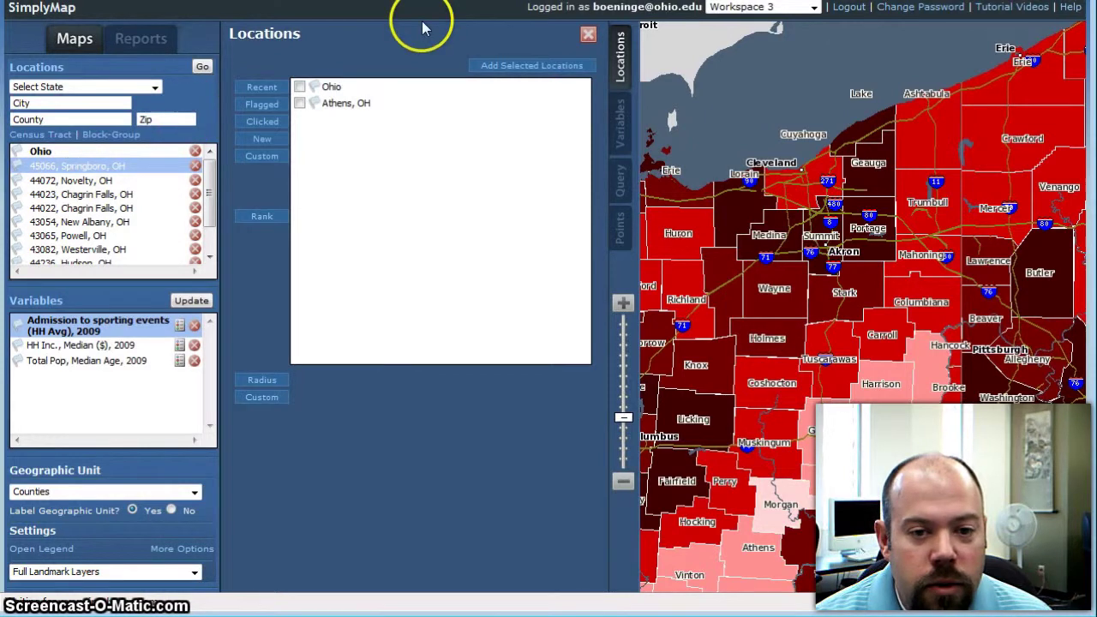
pyautogui.click(588, 33)
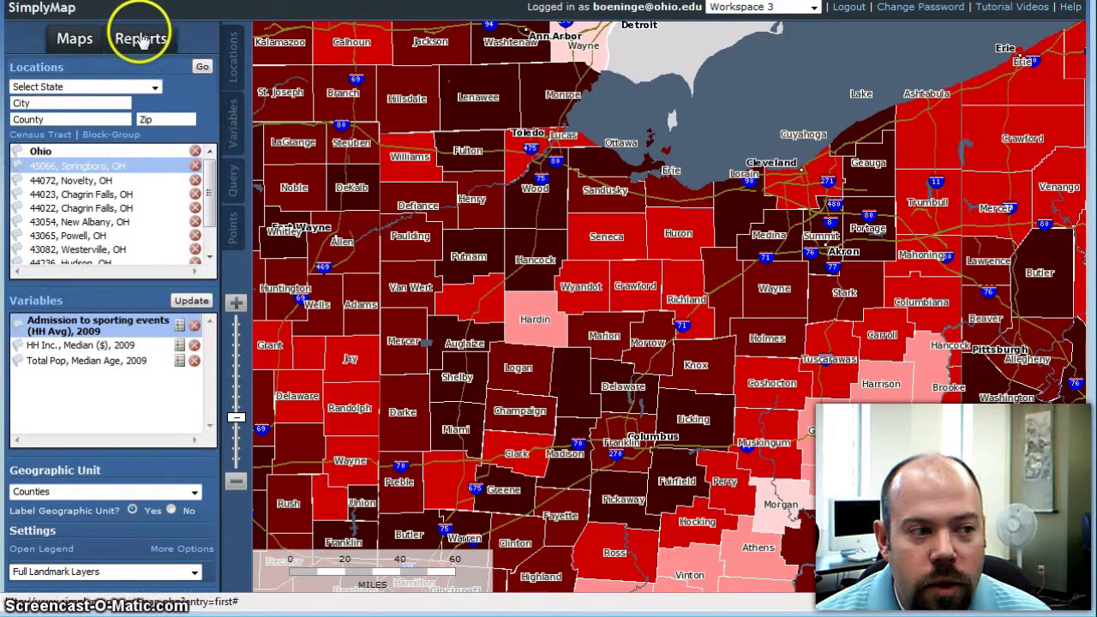
pyautogui.click(141, 43)
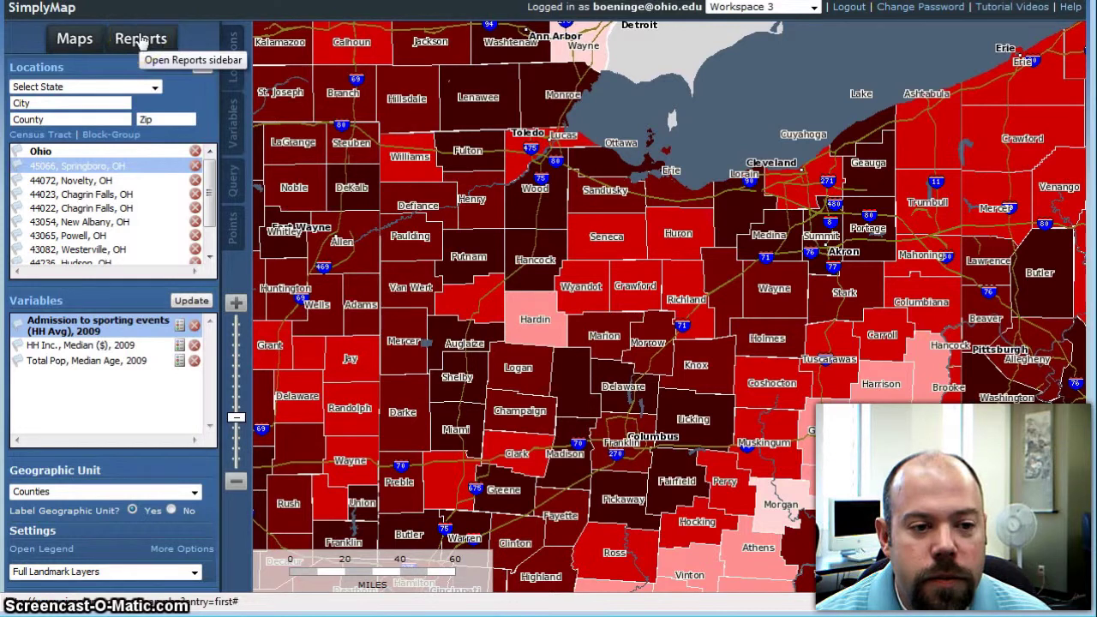
# In the Reports view, check the Variables header so all three workspace variables are included
pyautogui.click(142, 41)
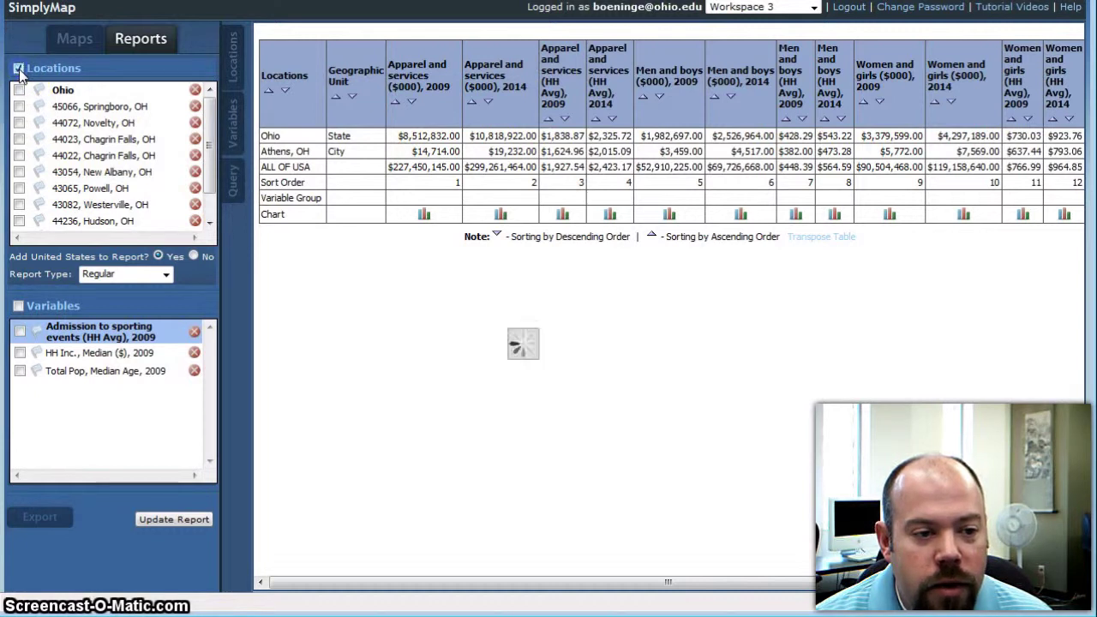
pyautogui.click(18, 307)
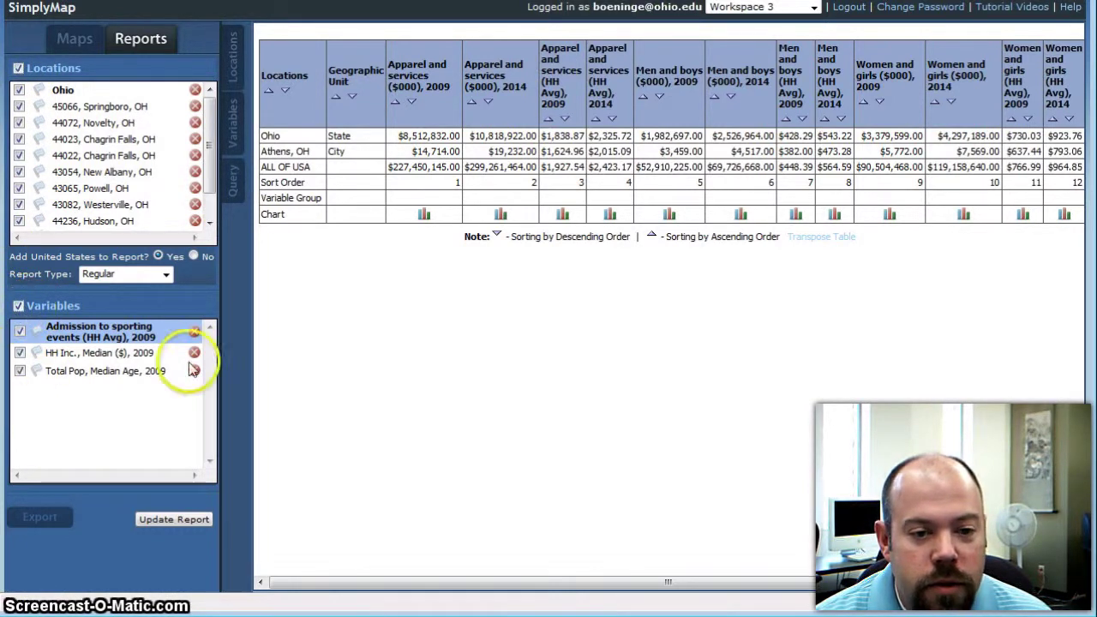